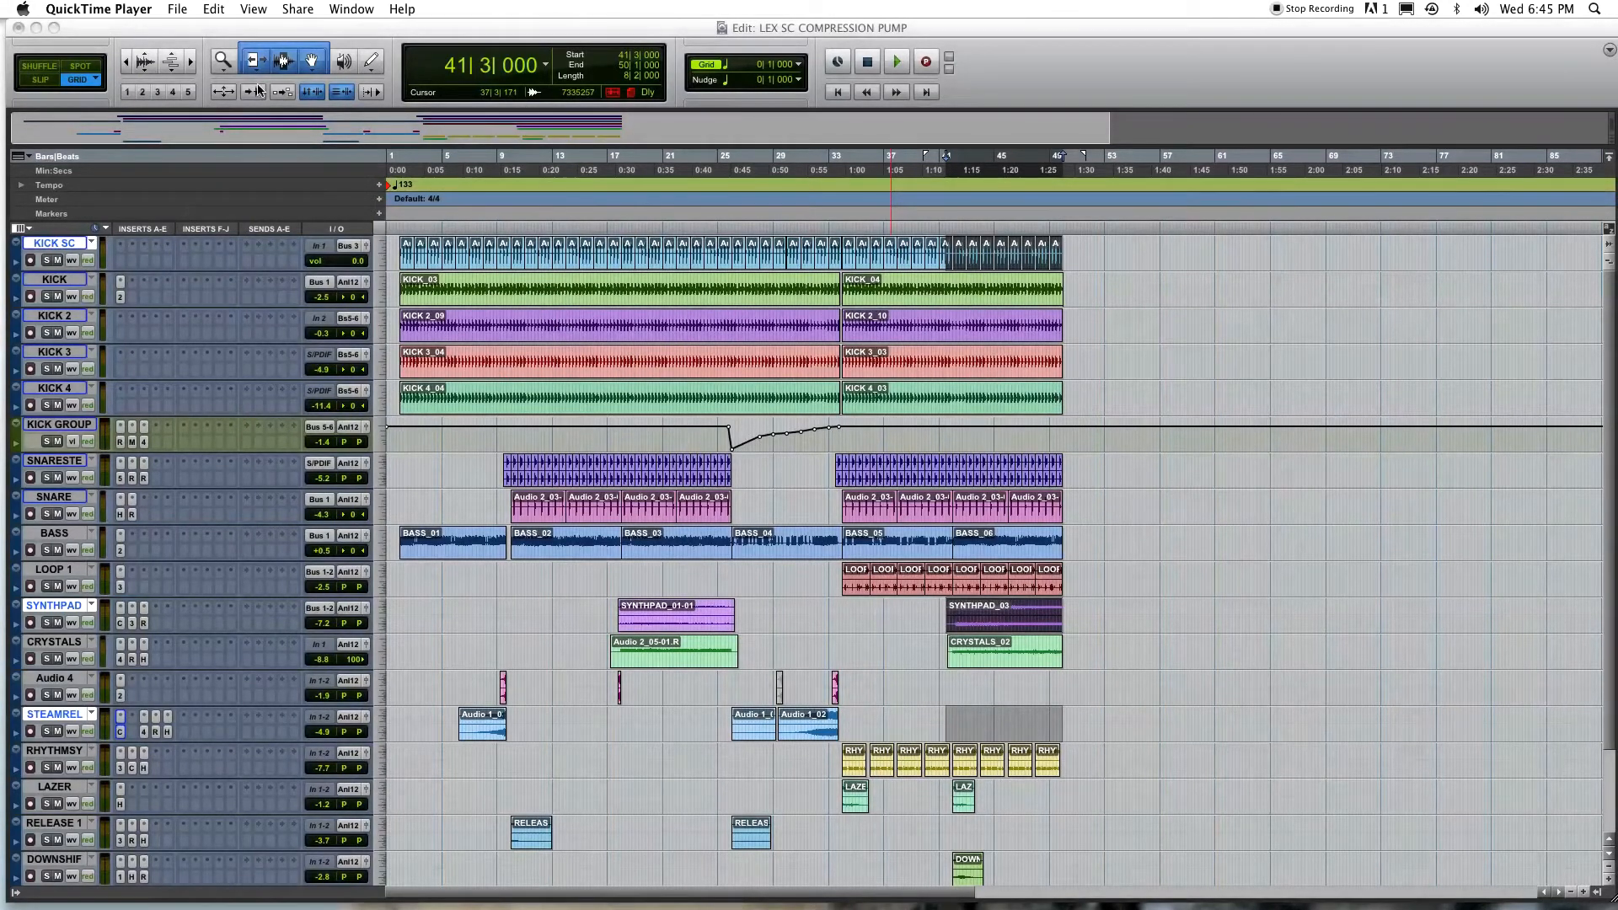
# - Audition the selected section starting at bar 41|3 with the full mix playing
pyautogui.click(189, 63)
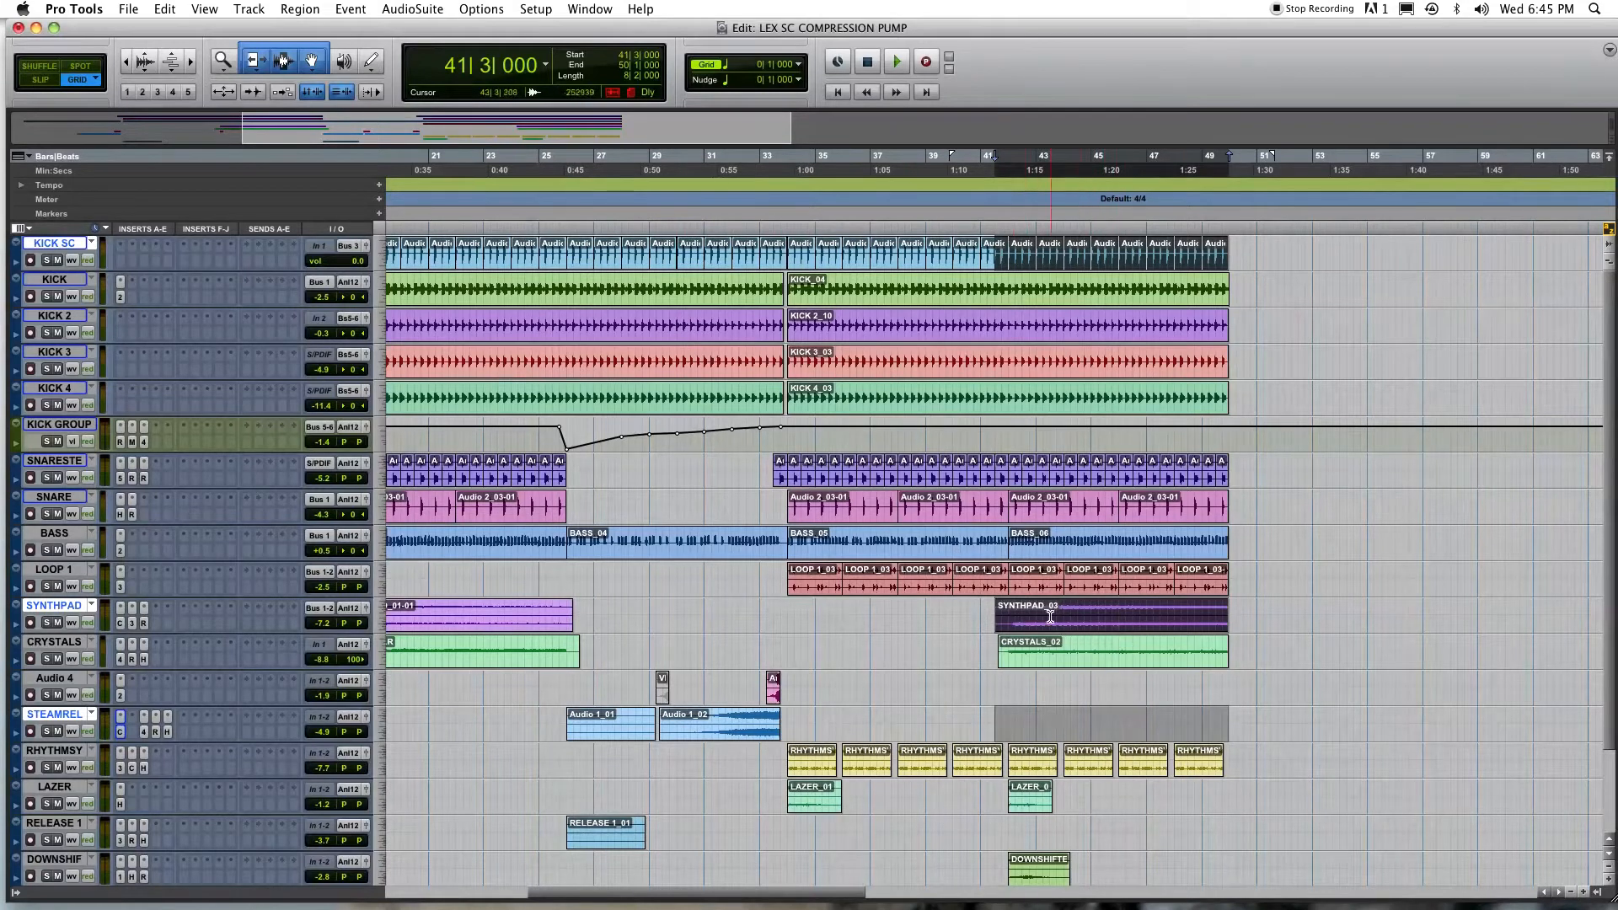
pyautogui.press('space')
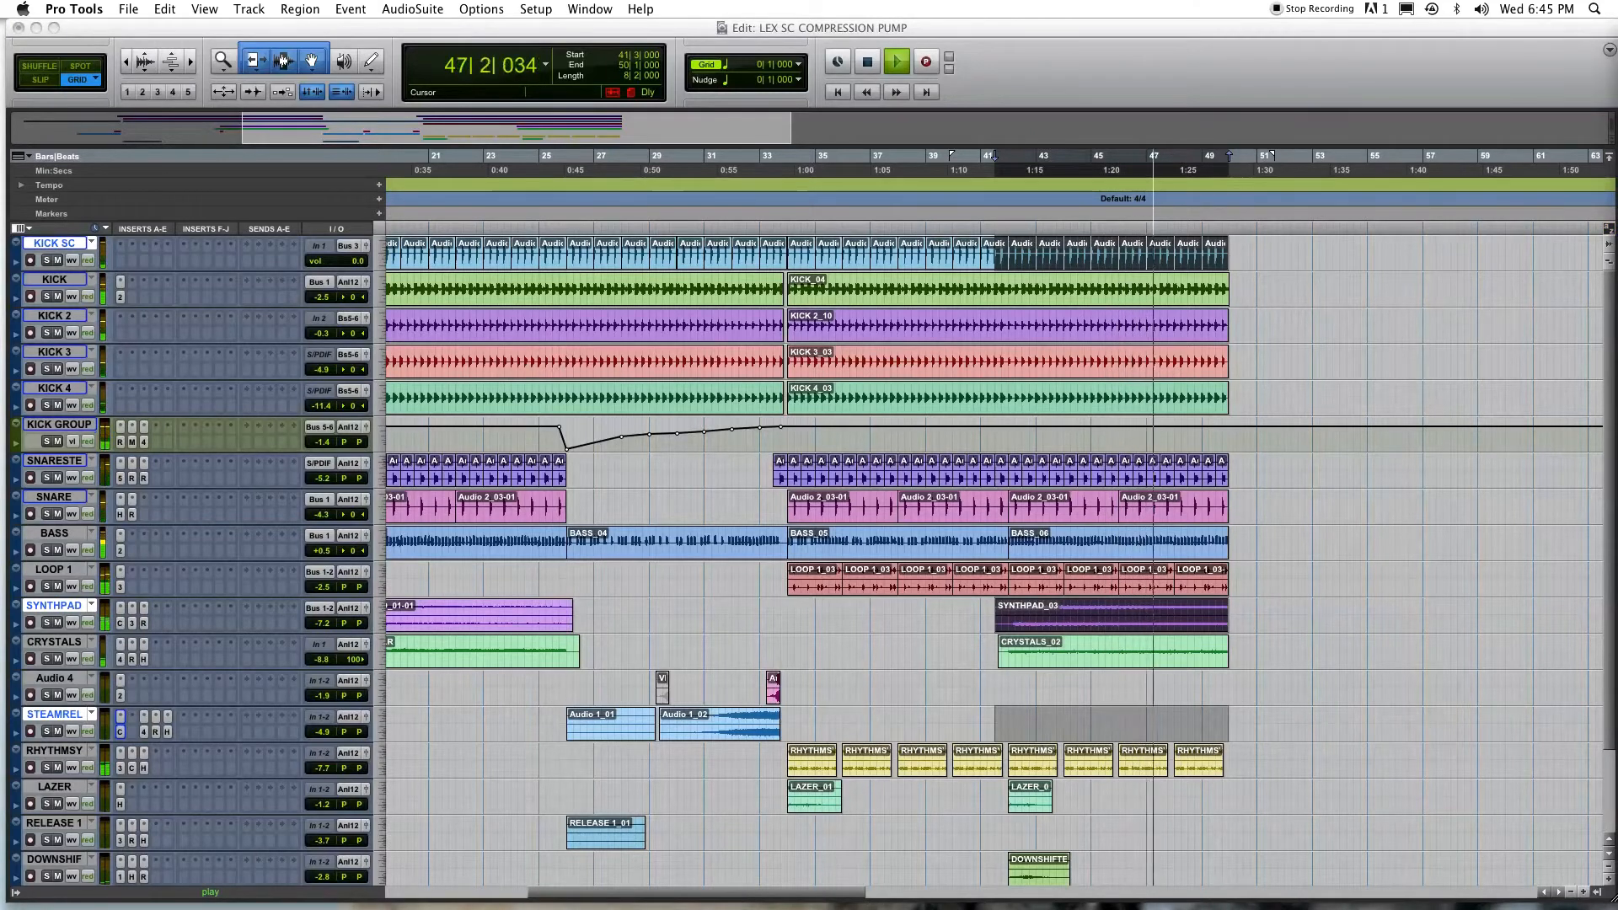
pyautogui.press('space')
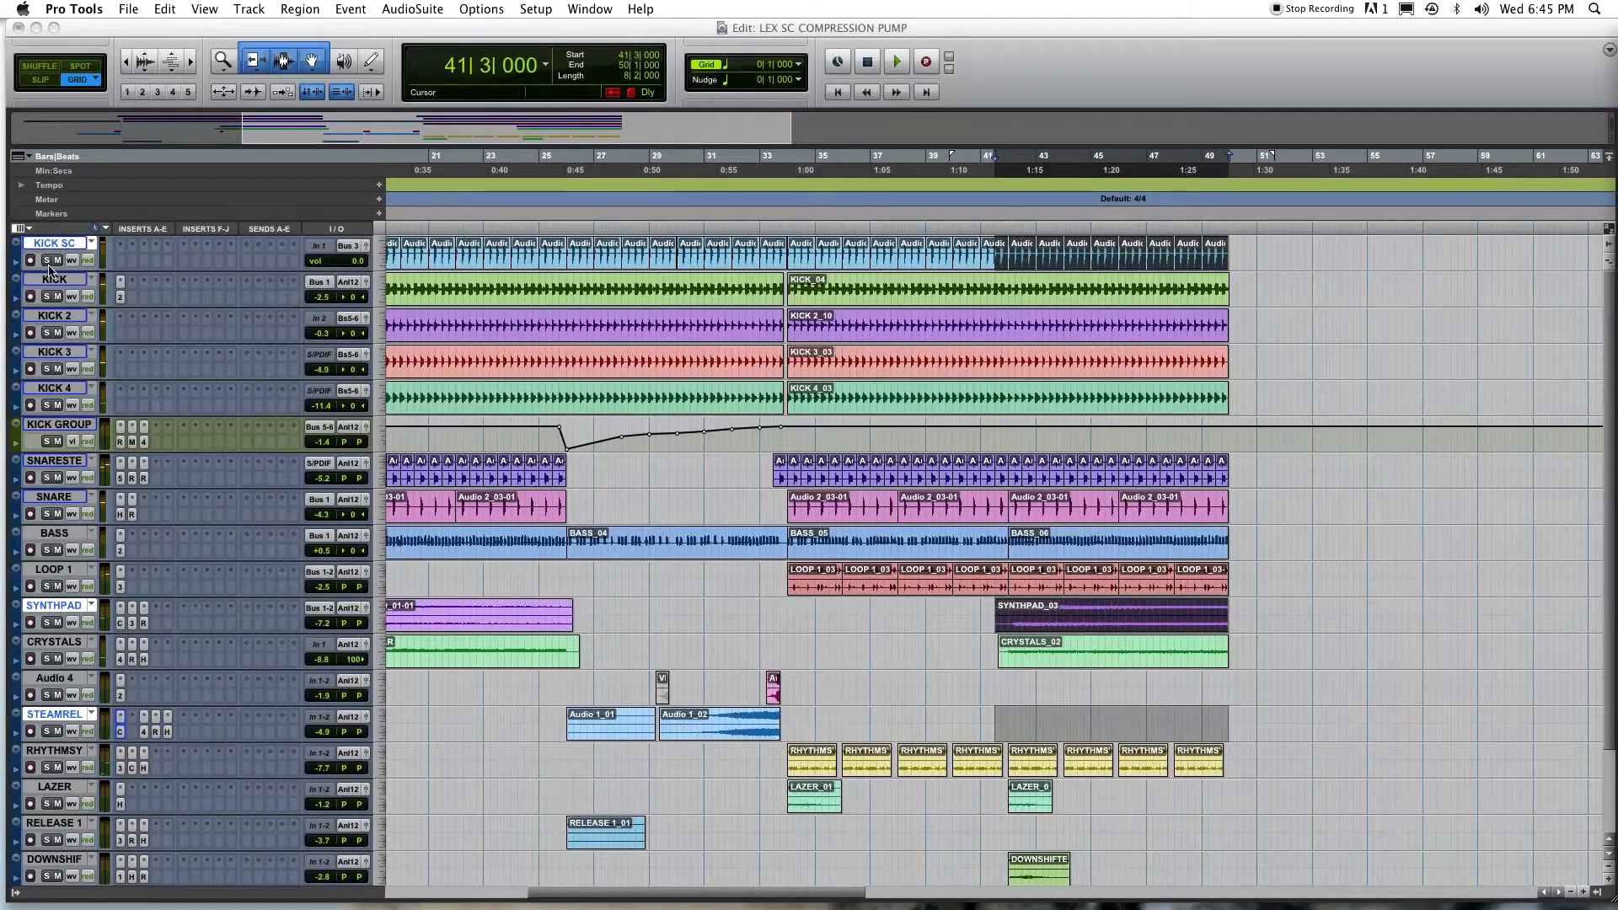
# - Solo the KICK SC, SYNTHPAD and STEAMREL tracks, audition the selected section twice, and clear the solos
pyautogui.click(48, 261)
pyautogui.press('space')
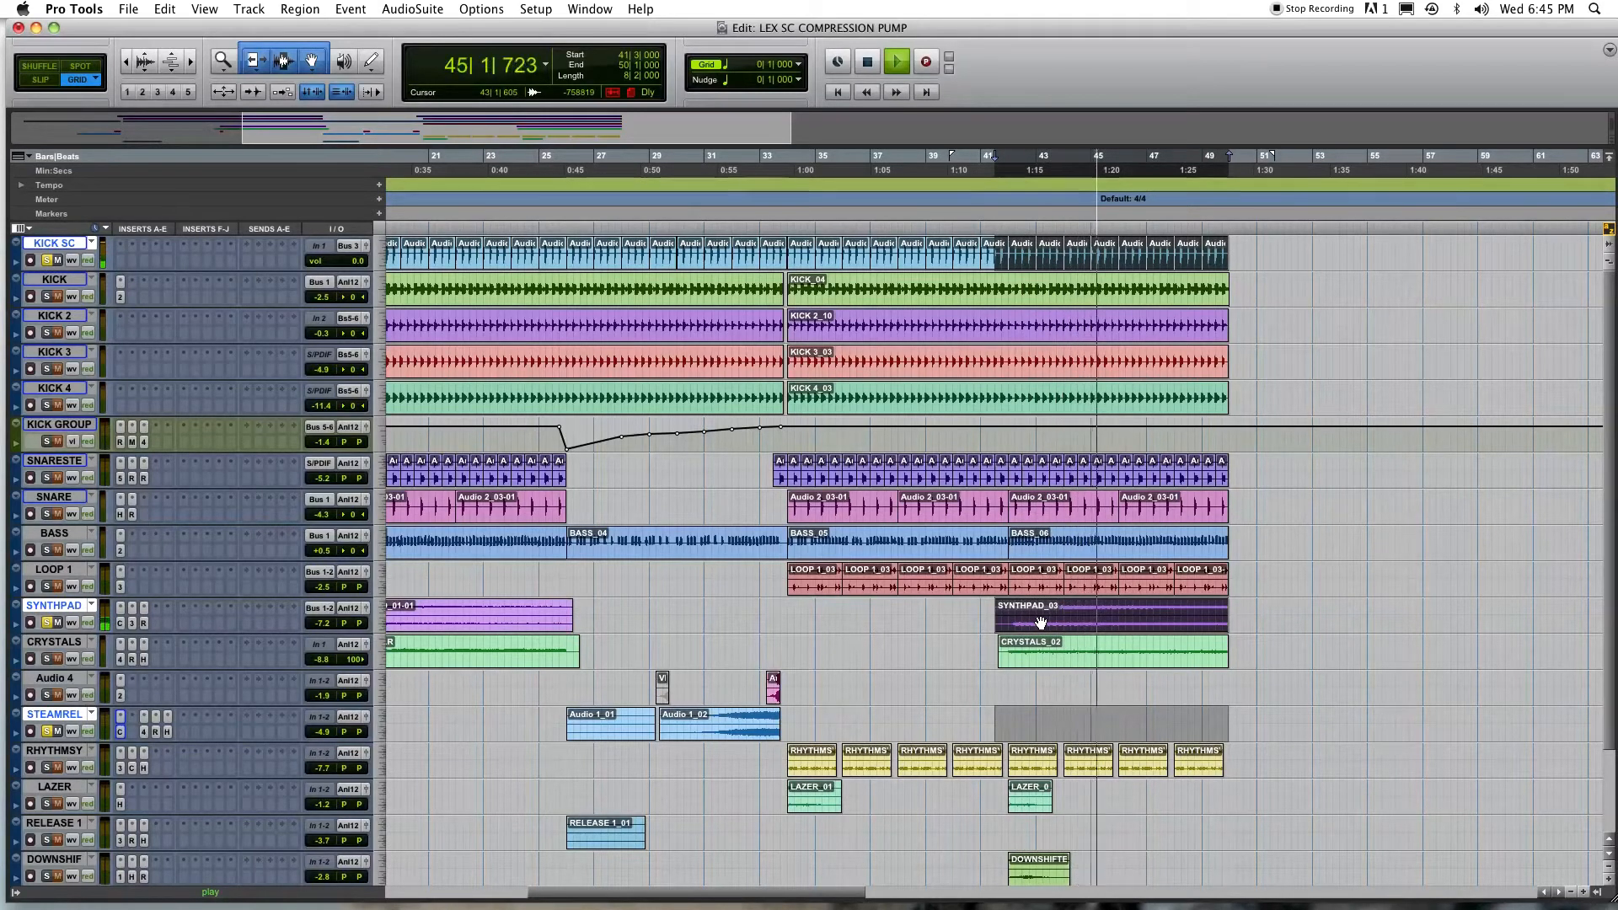
pyautogui.press('space')
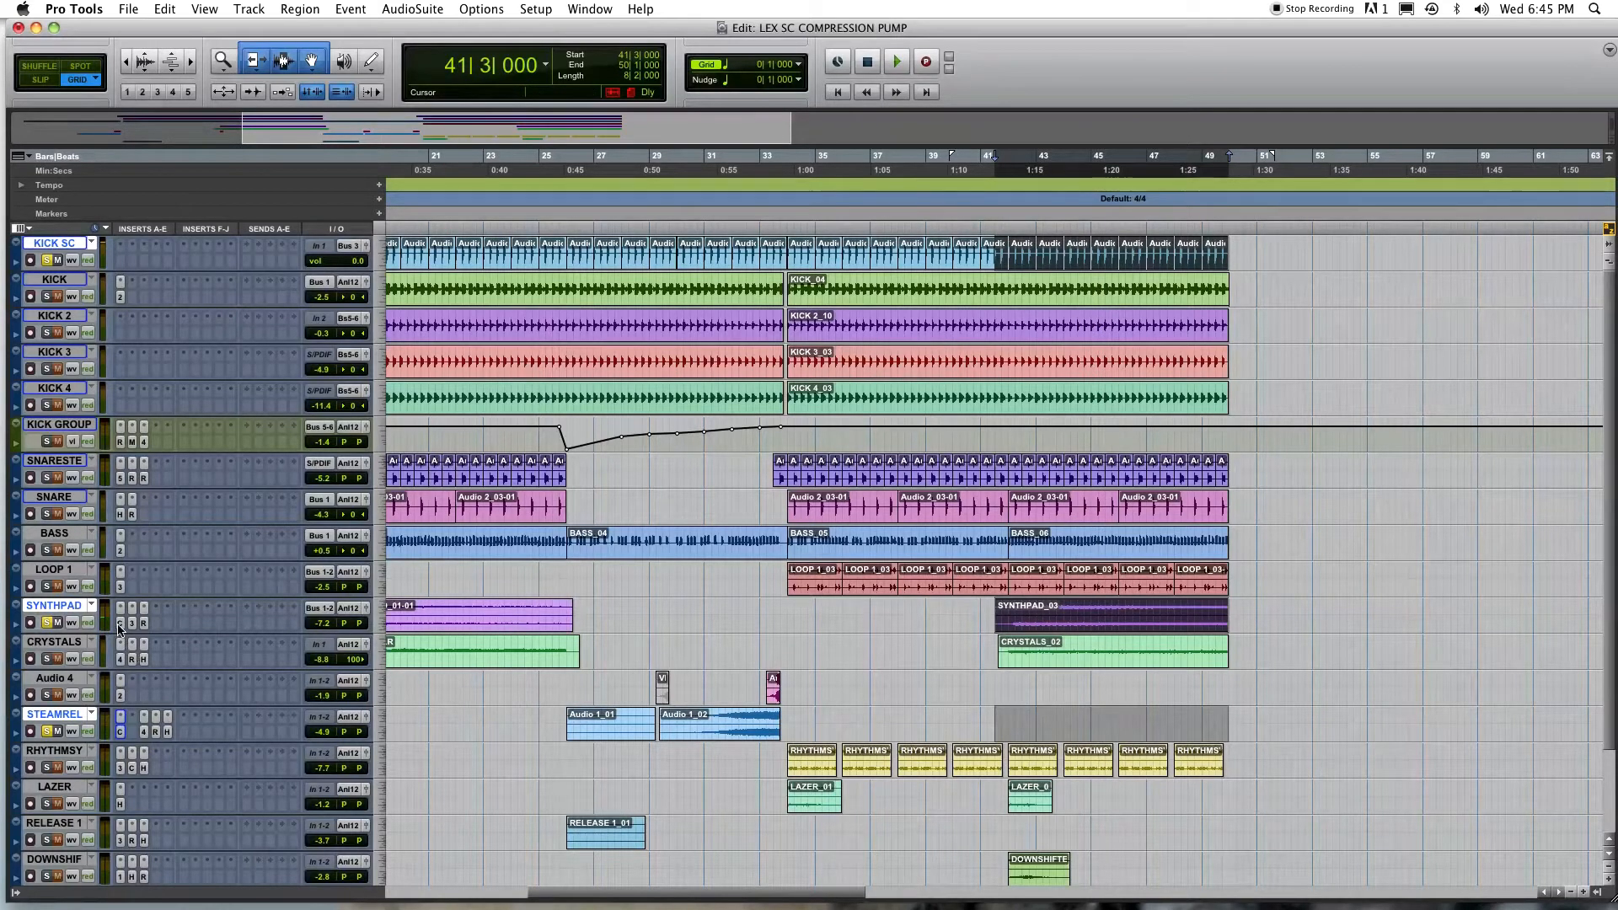
pyautogui.press('space')
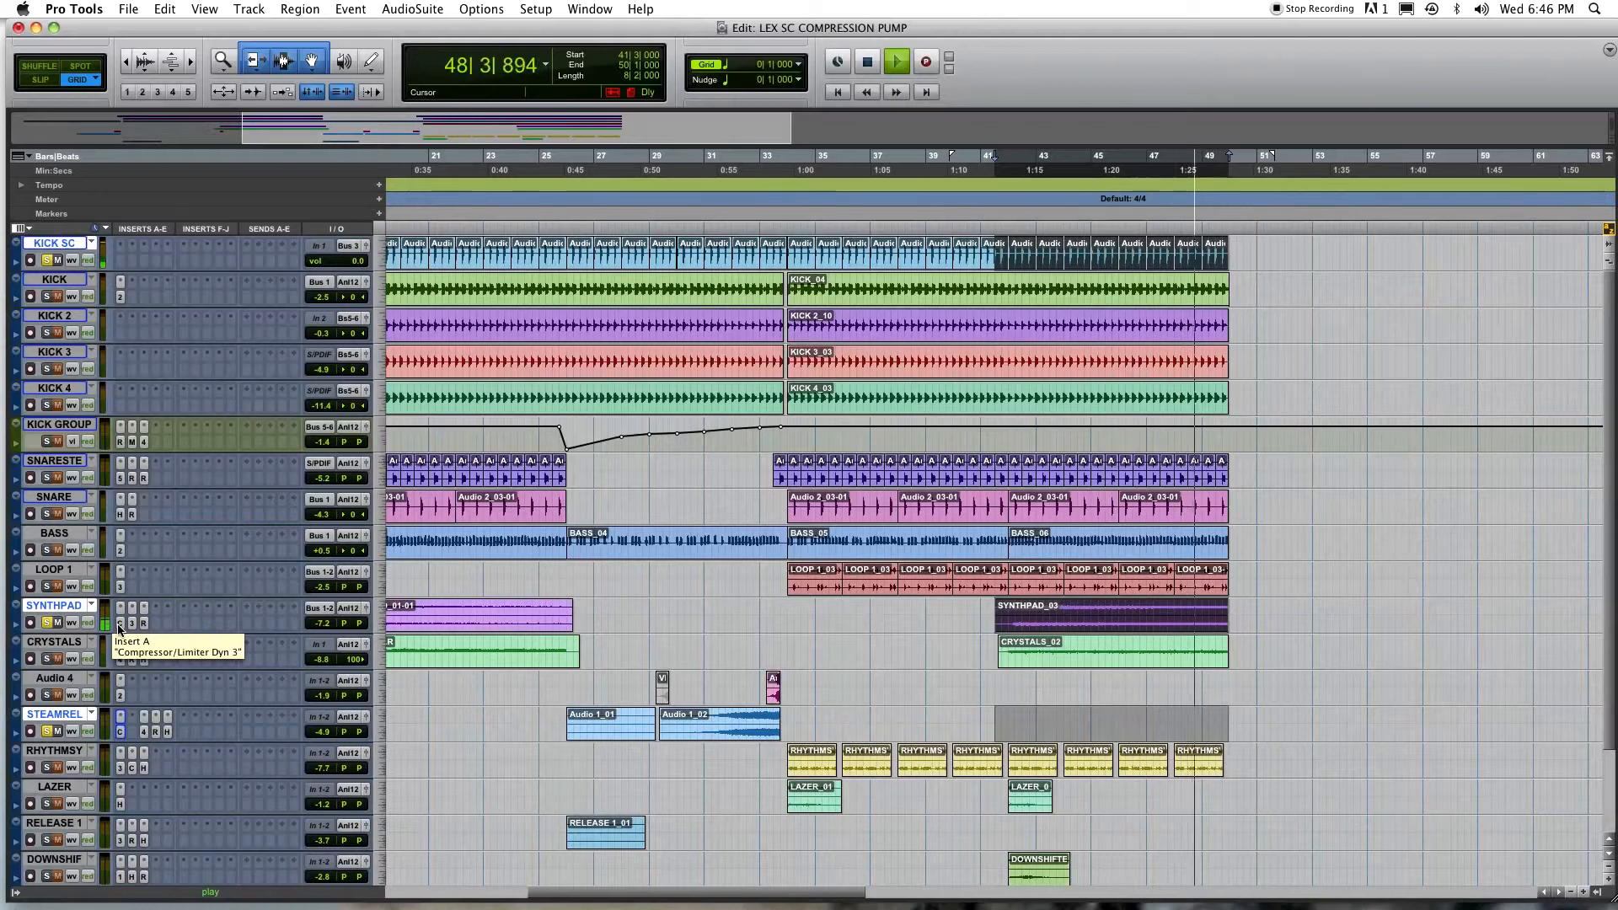
pyautogui.press('space')
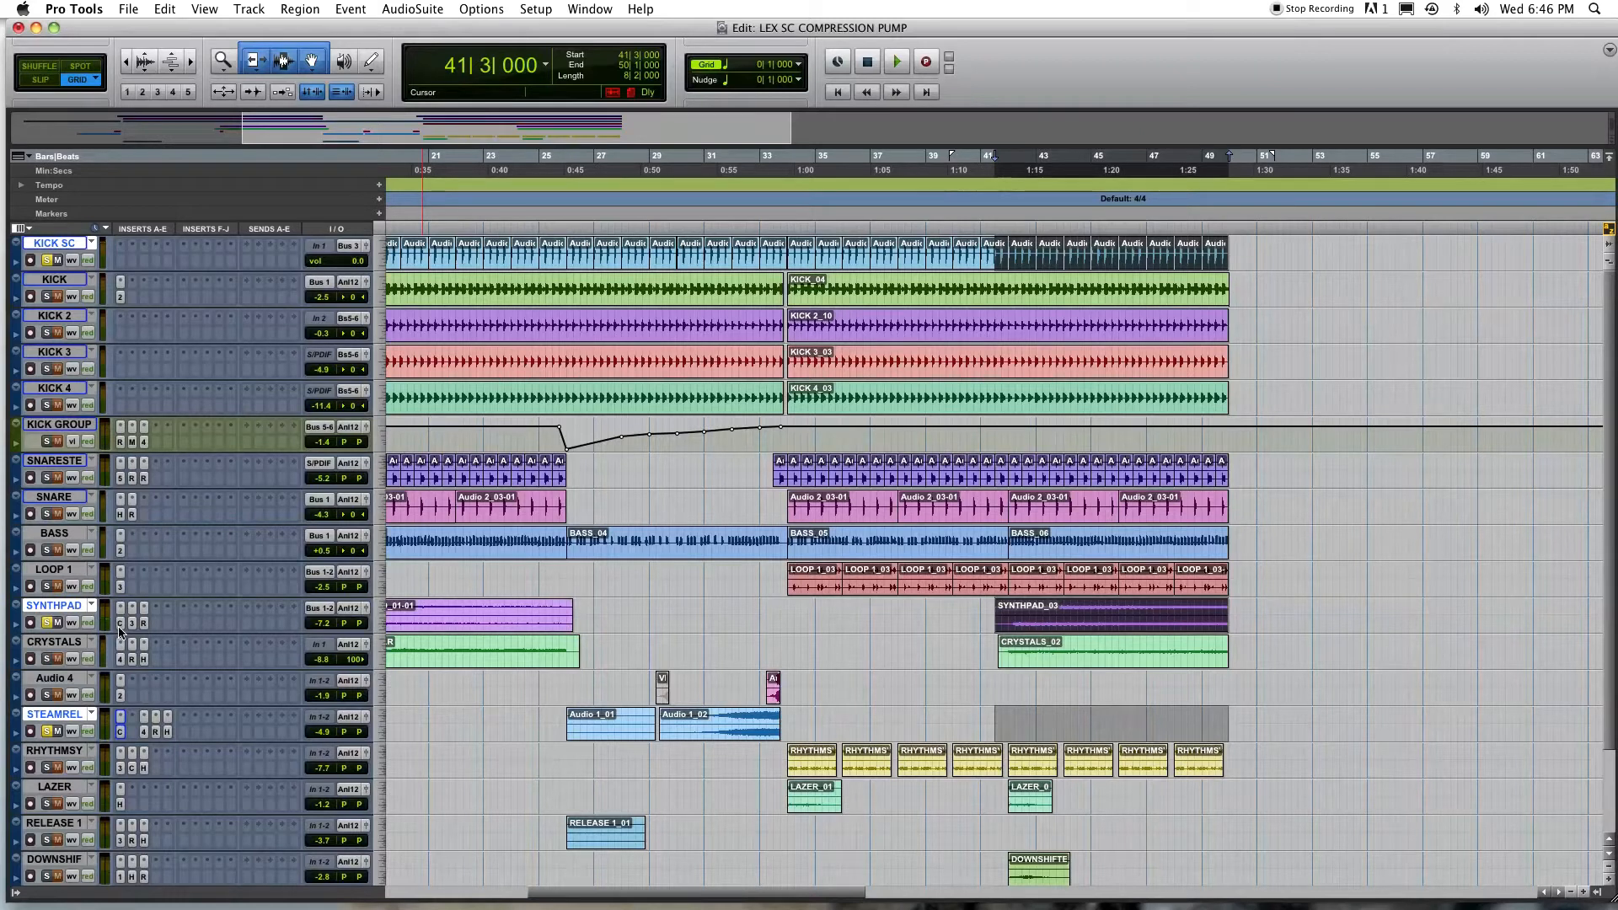
pyautogui.keyDown('alt'); pyautogui.click(48, 623); pyautogui.keyUp('alt')
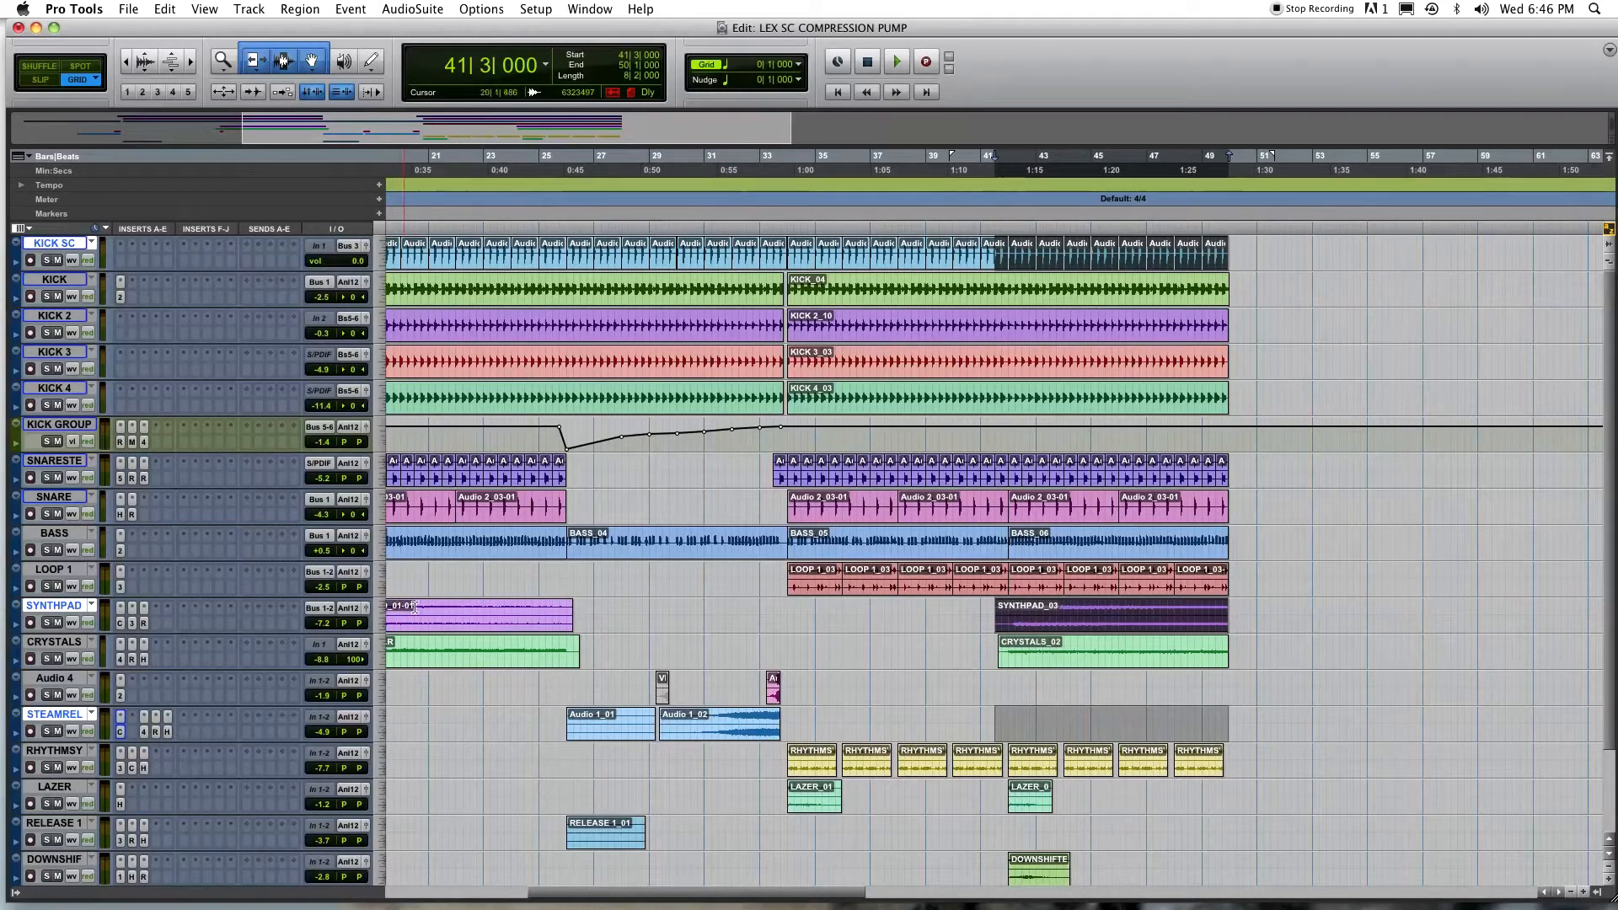
# - Select the KICK SC track and route its output to Bus 3 (Mono)
pyautogui.doubleClick(576, 287)
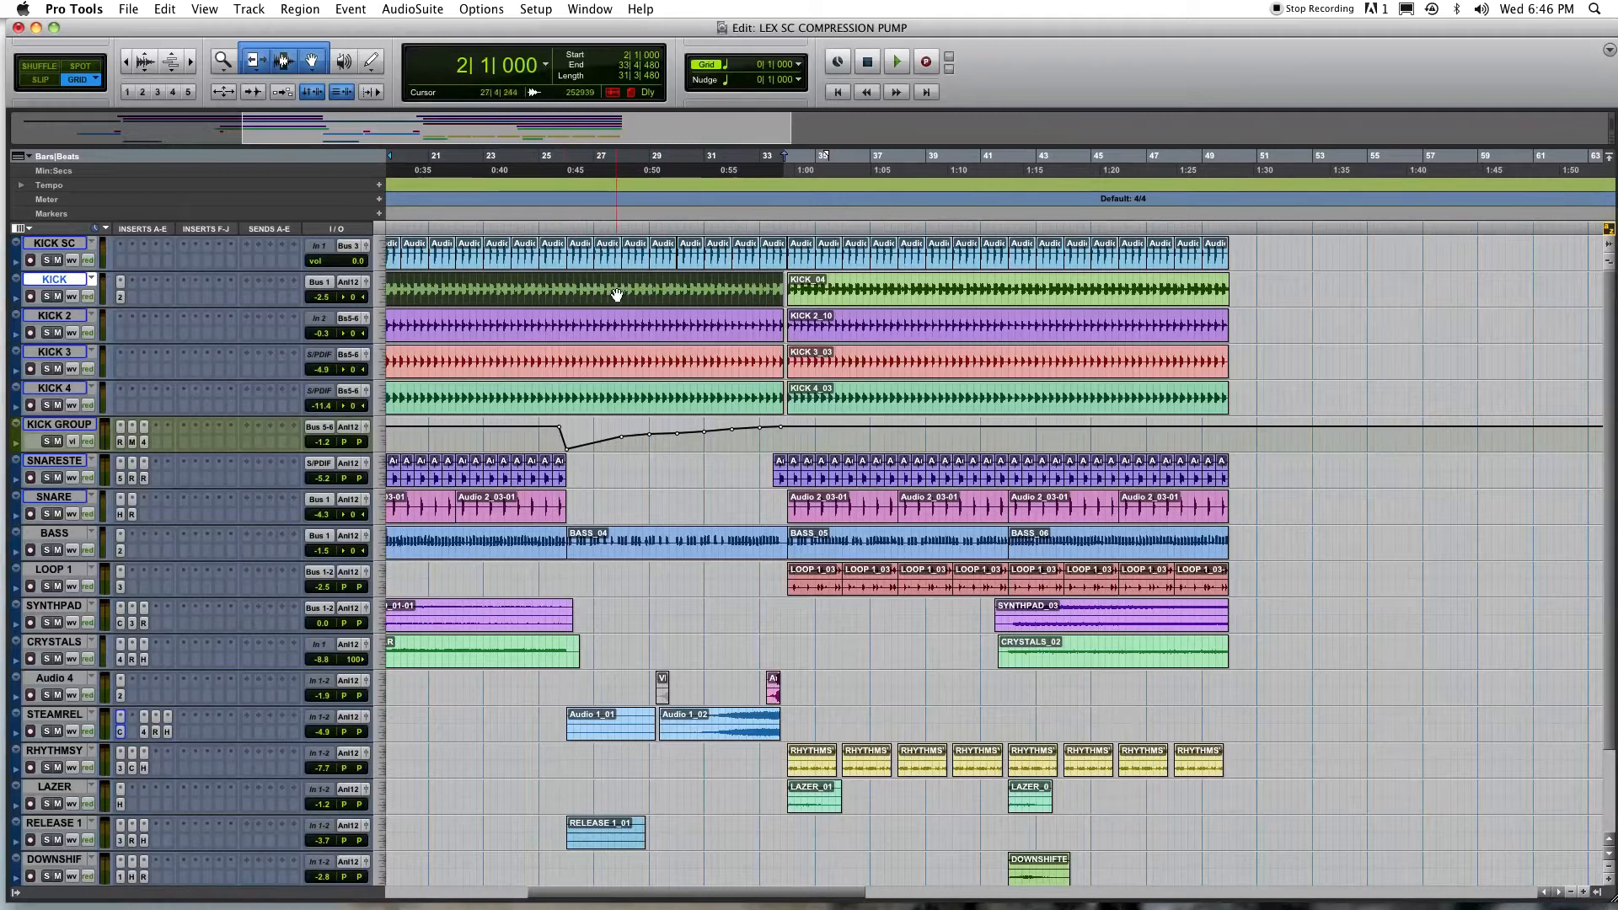
pyautogui.click(55, 245)
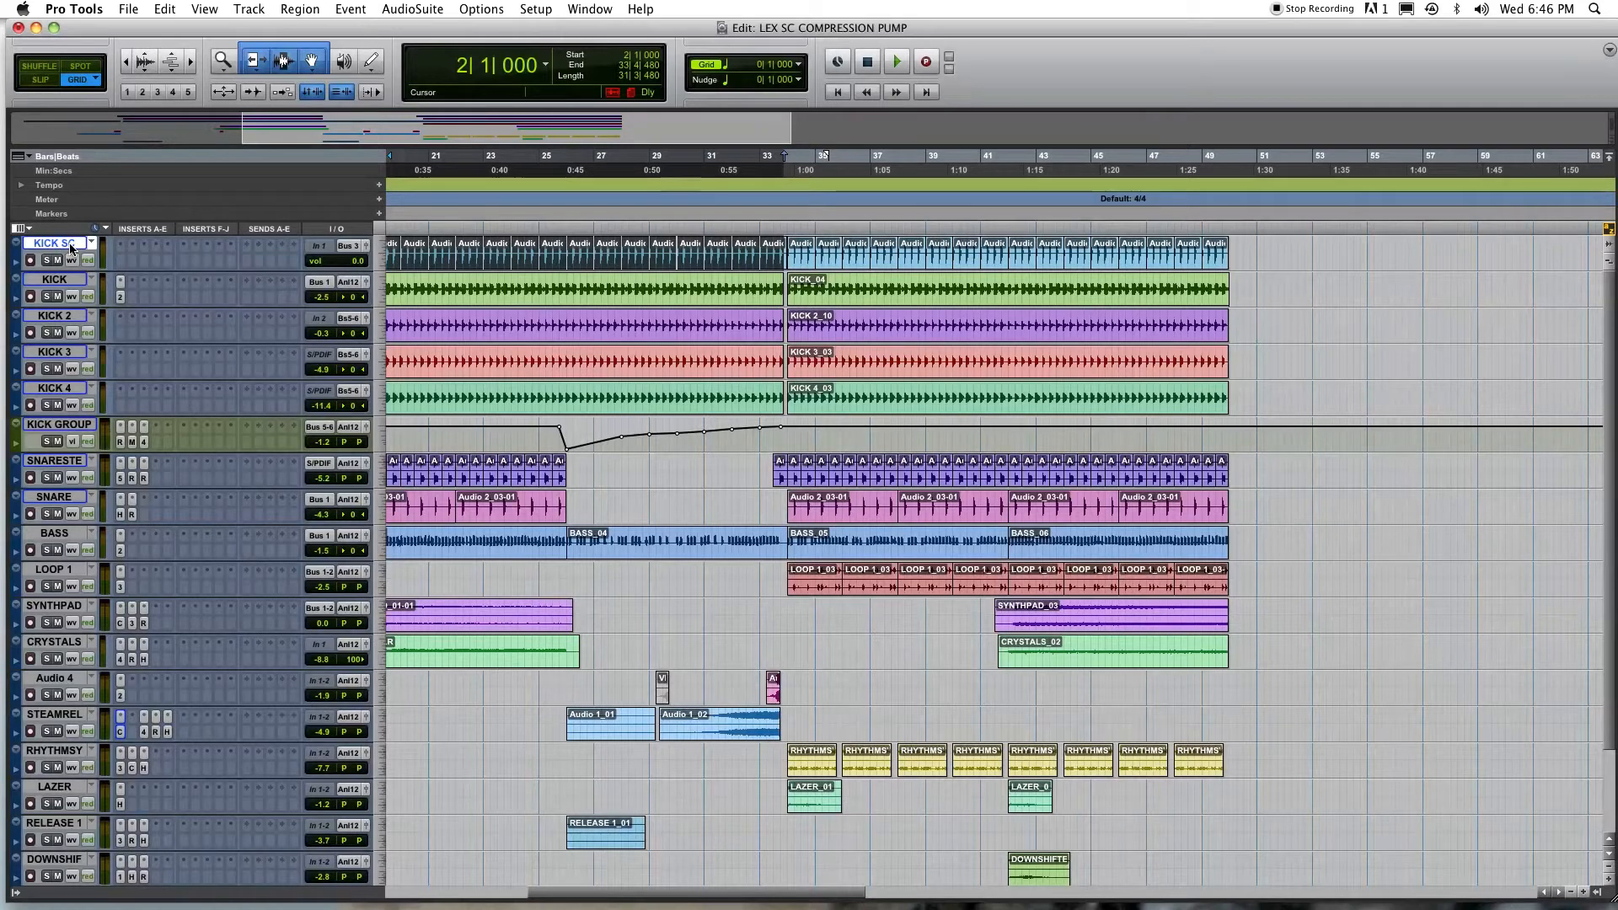
pyautogui.click(355, 247)
pyautogui.moveTo(374, 259)
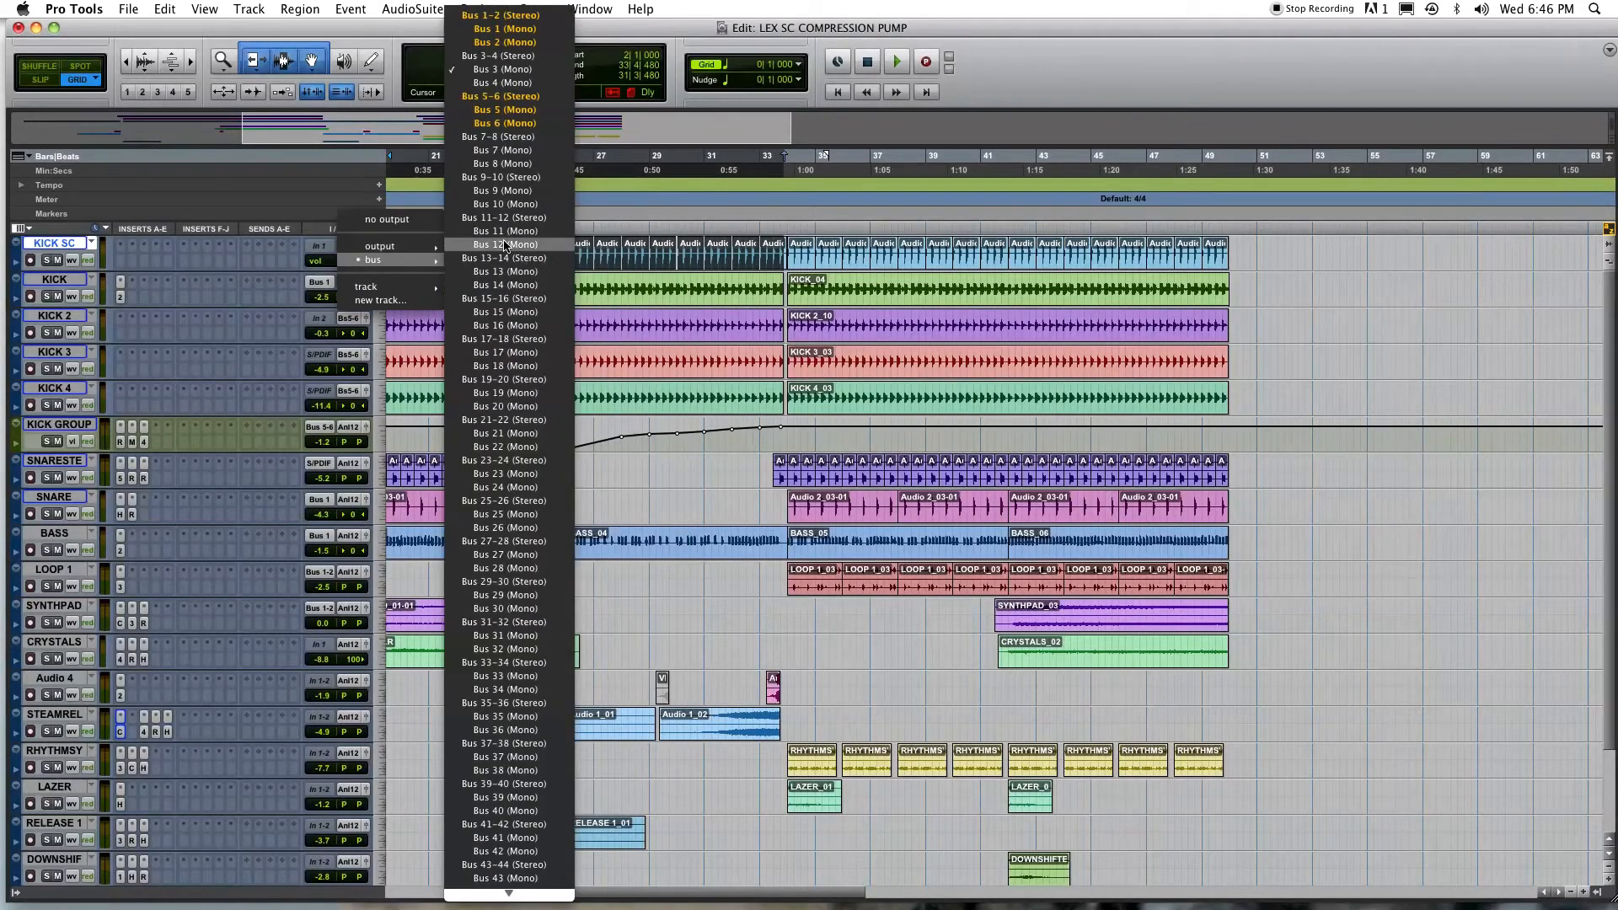
pyautogui.click(494, 71)
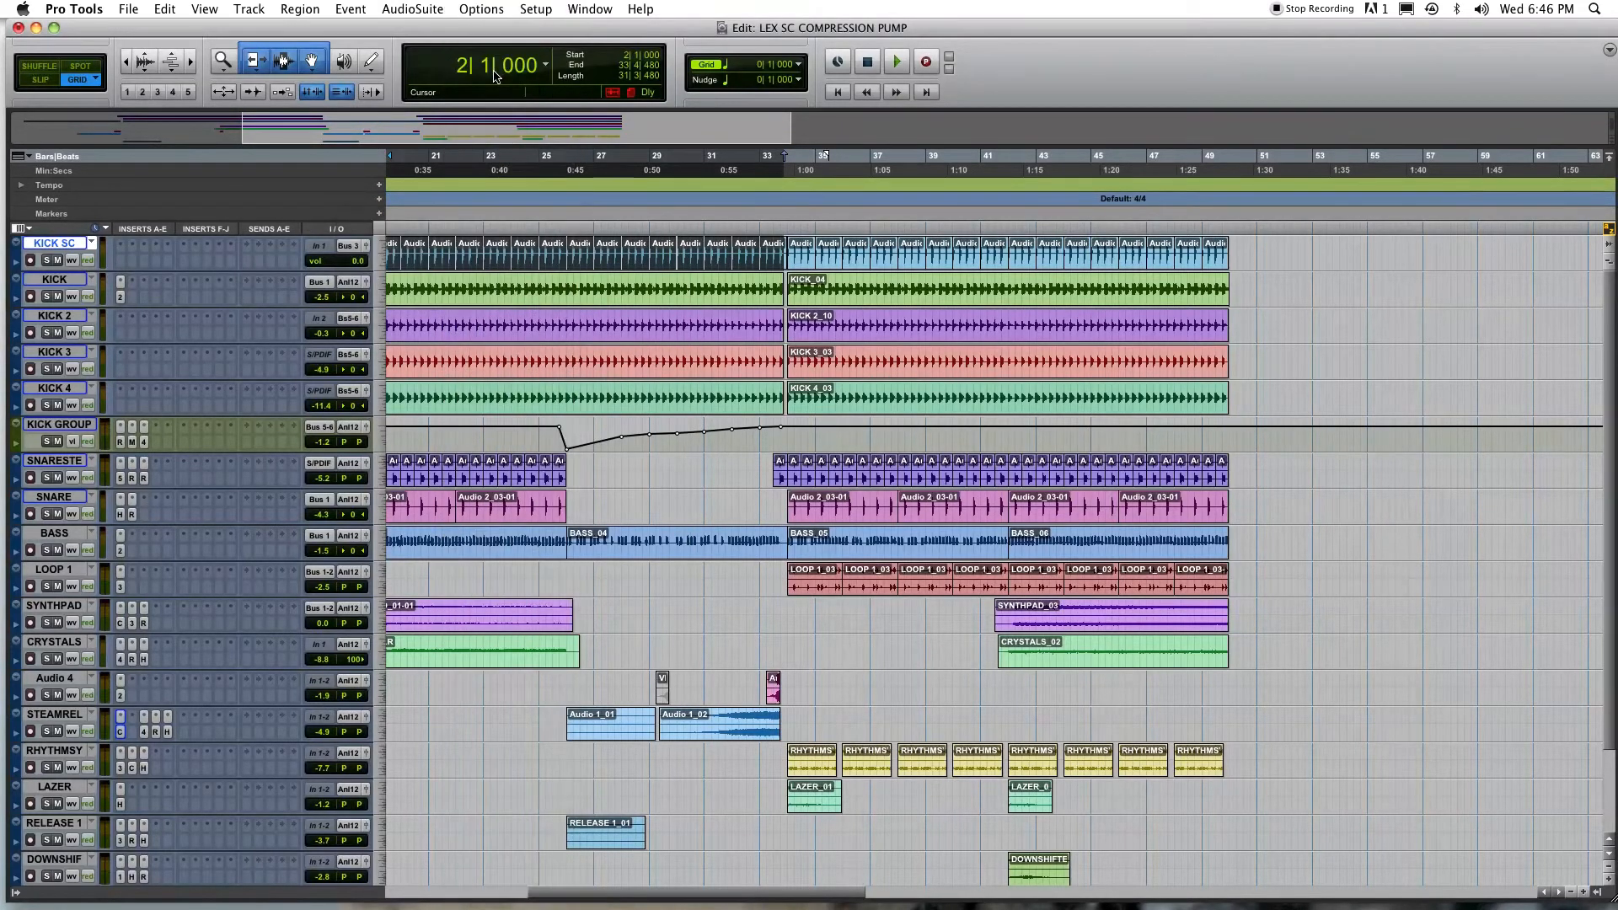
# - Open the Compressor/Limiter on the SYNTHPAD track and set its key input to Bus 3 (Mono)
pyautogui.click(1054, 630)
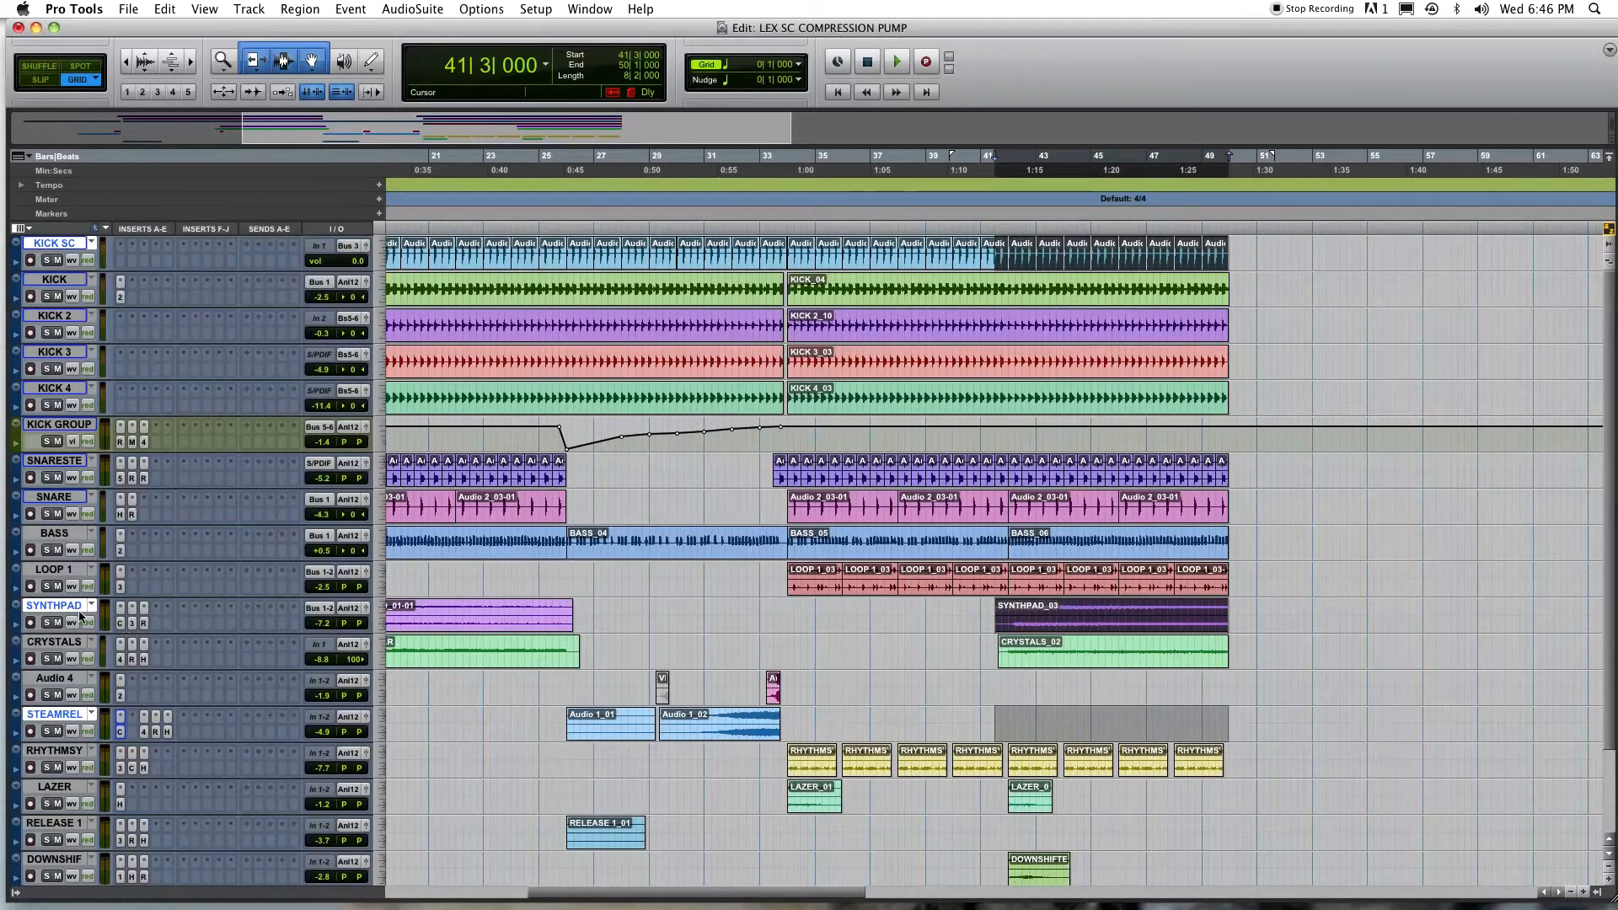
pyautogui.click(119, 625)
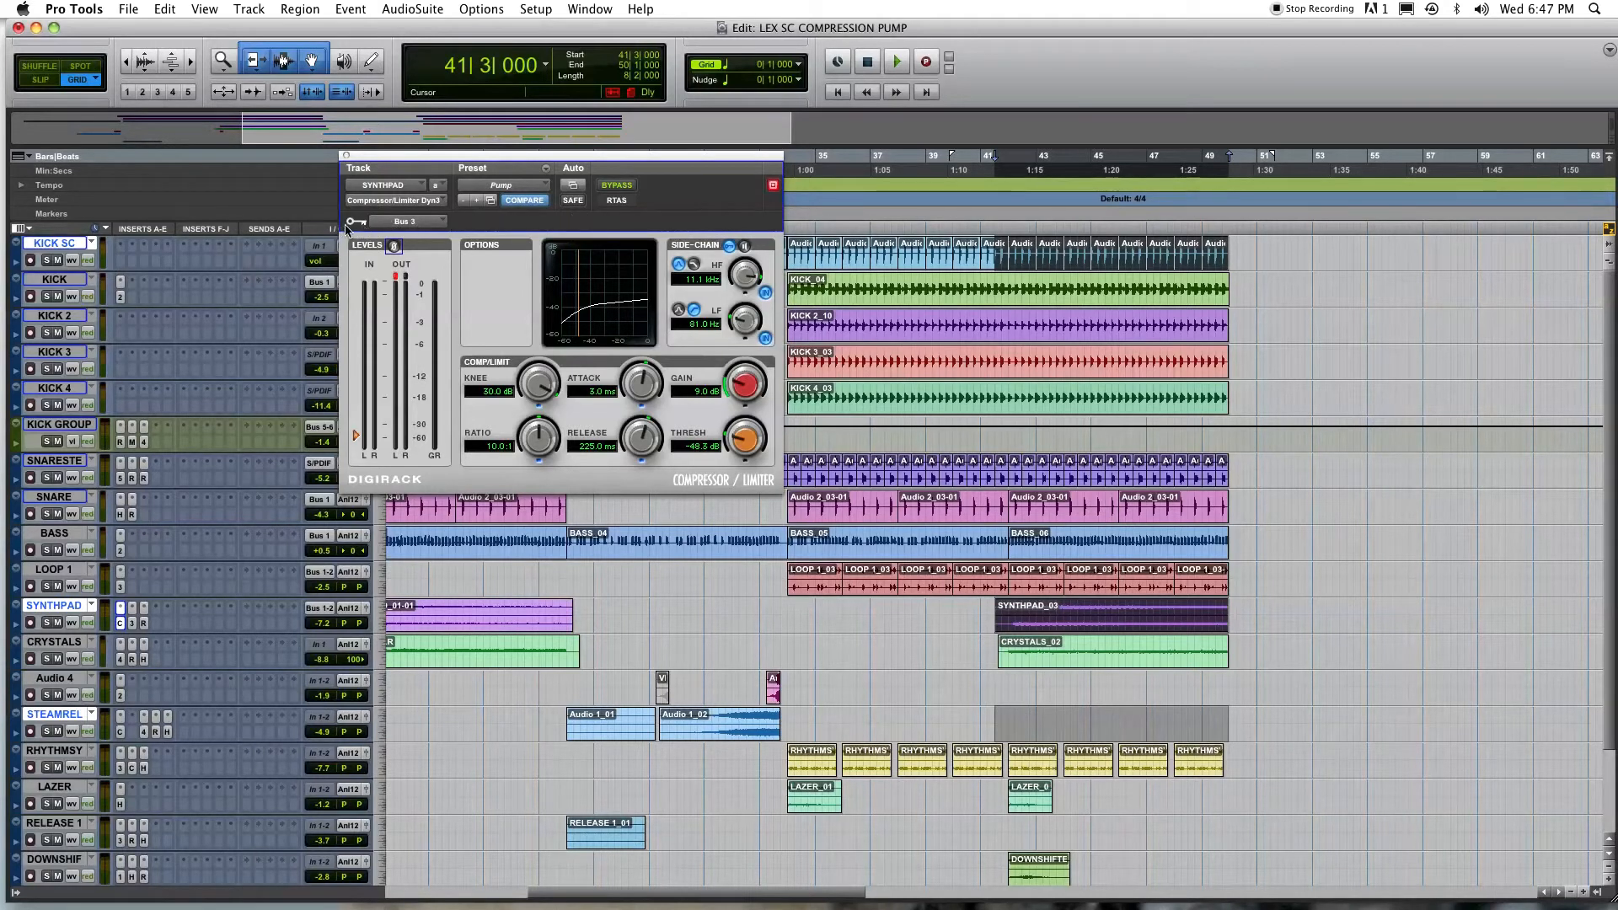
pyautogui.click(408, 221)
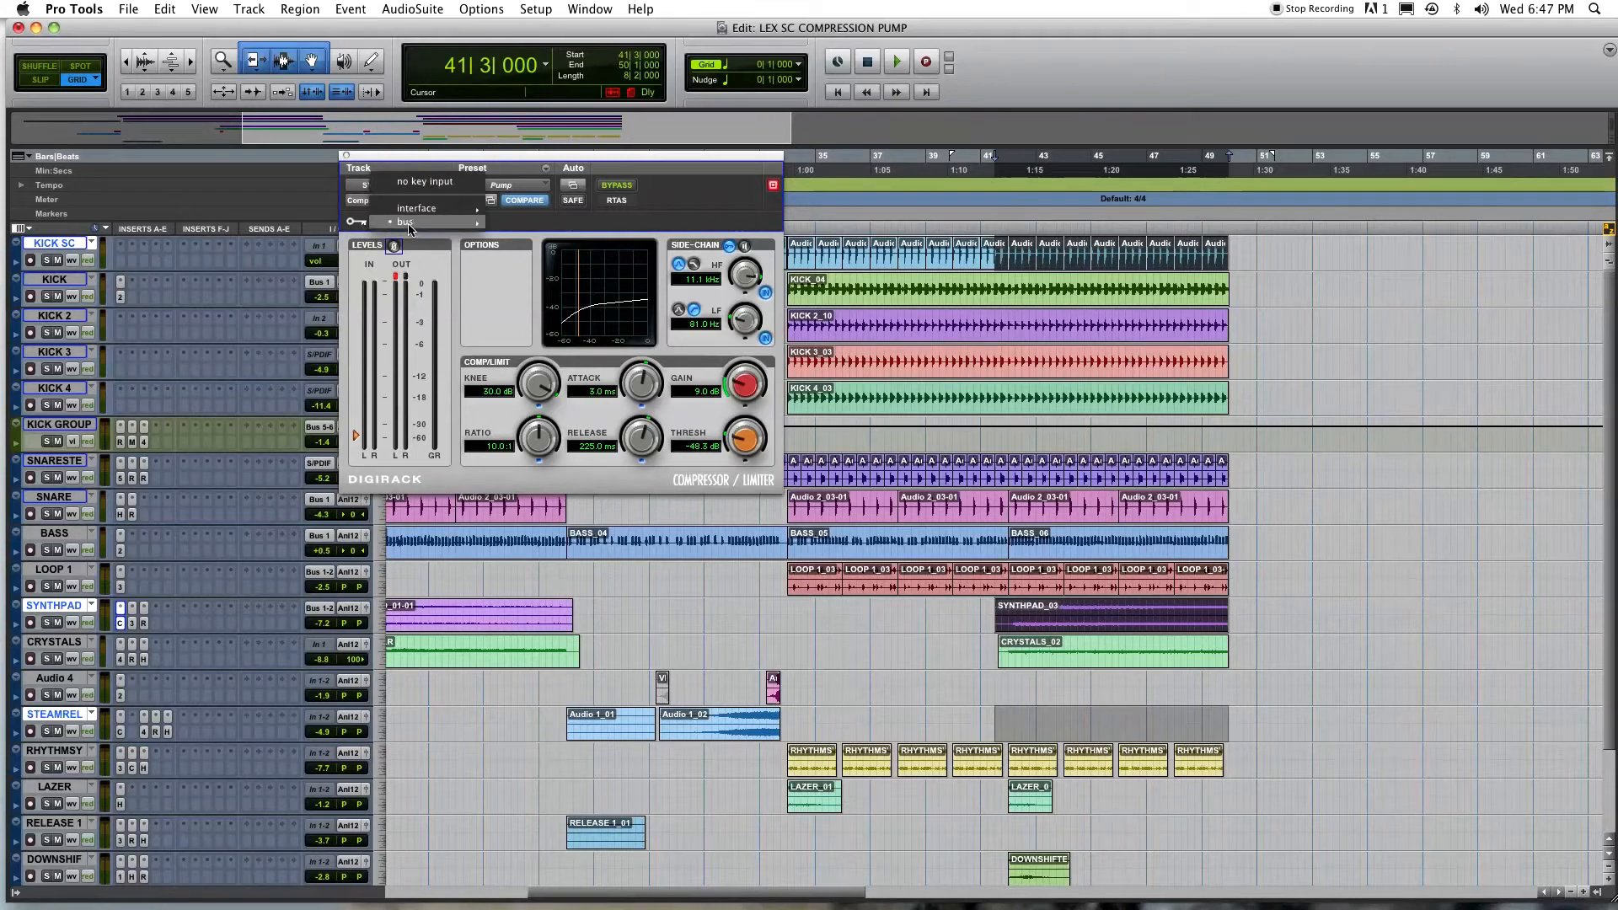
pyautogui.moveTo(410, 224)
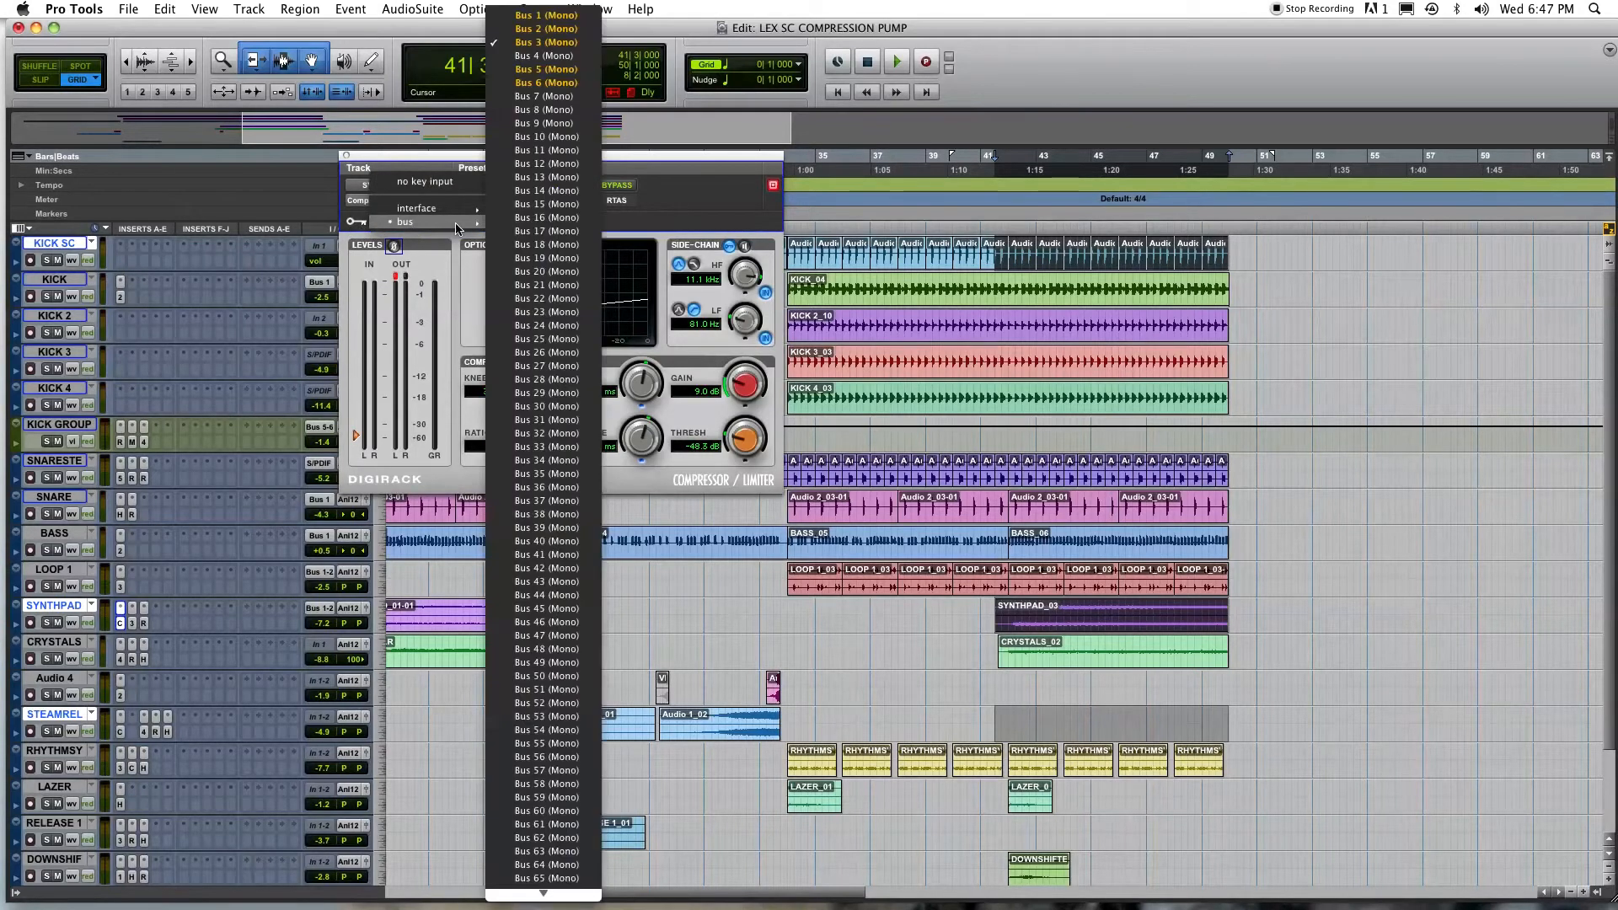
pyautogui.click(544, 48)
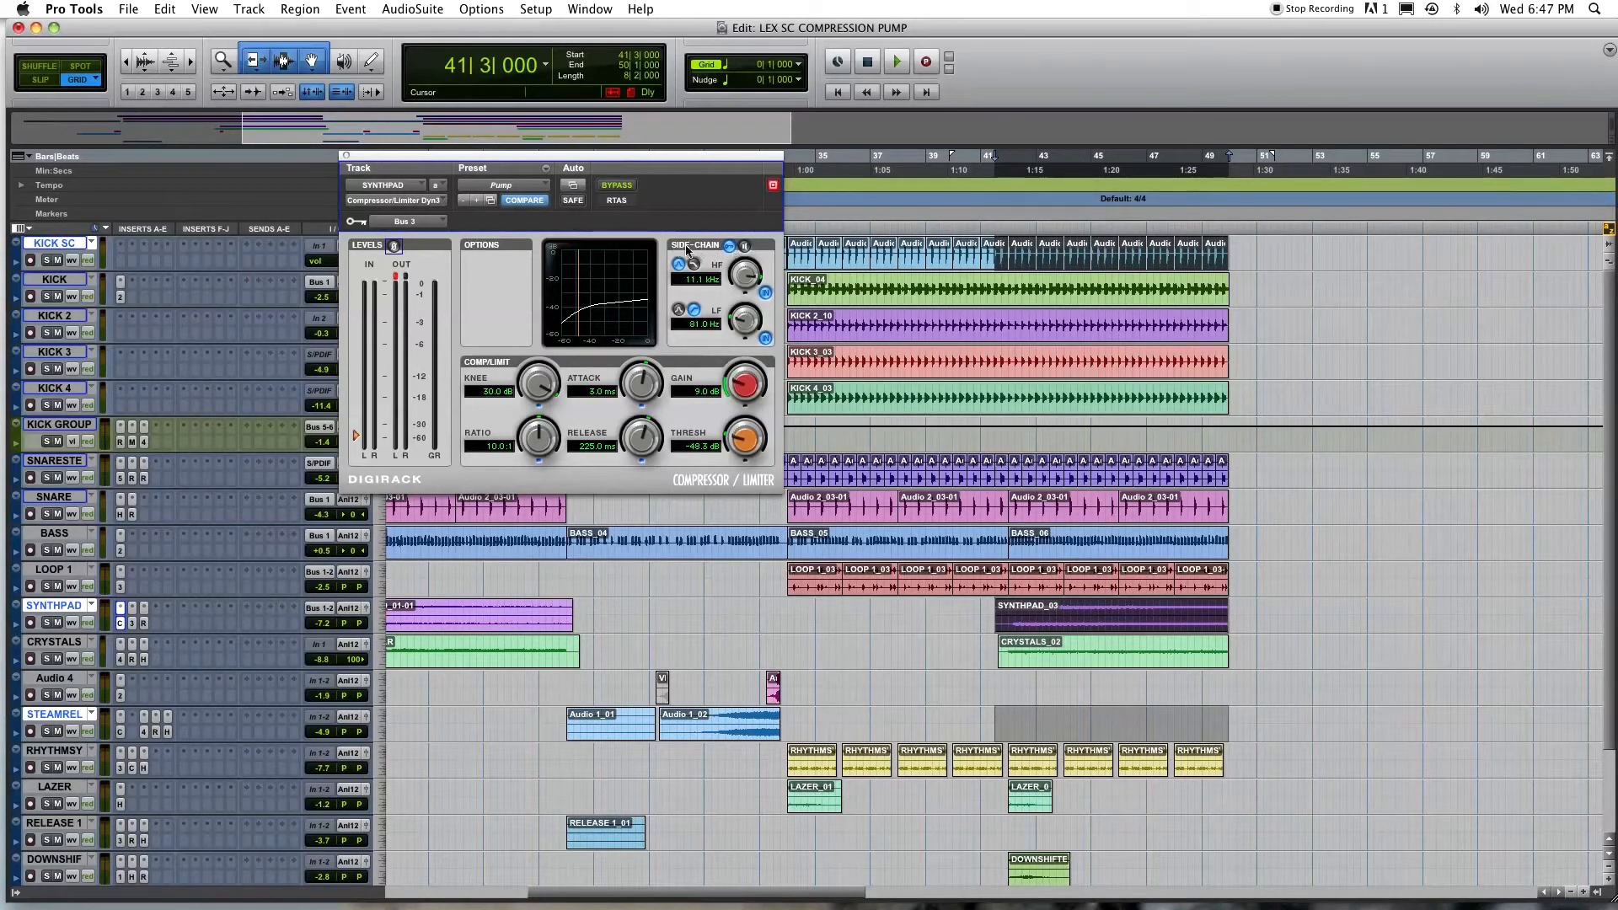
# - Load the Pump preset in the SYNTHPAD compressor and enable its external side-chain key
pyautogui.click(729, 247)
pyautogui.click(729, 246)
pyautogui.click(524, 187)
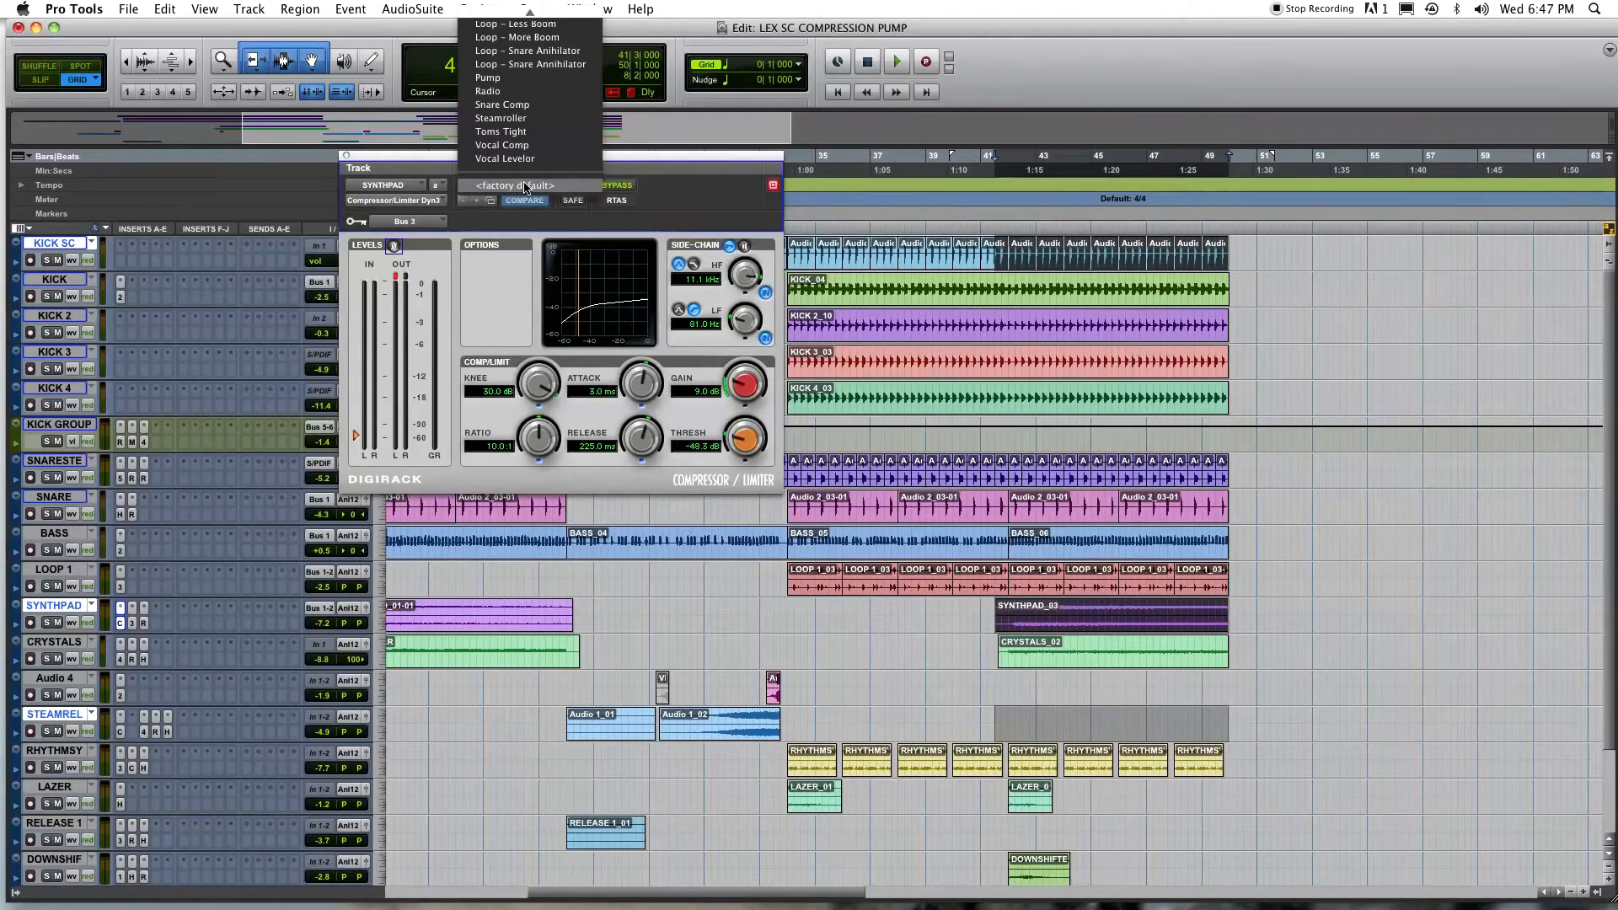
pyautogui.click(521, 78)
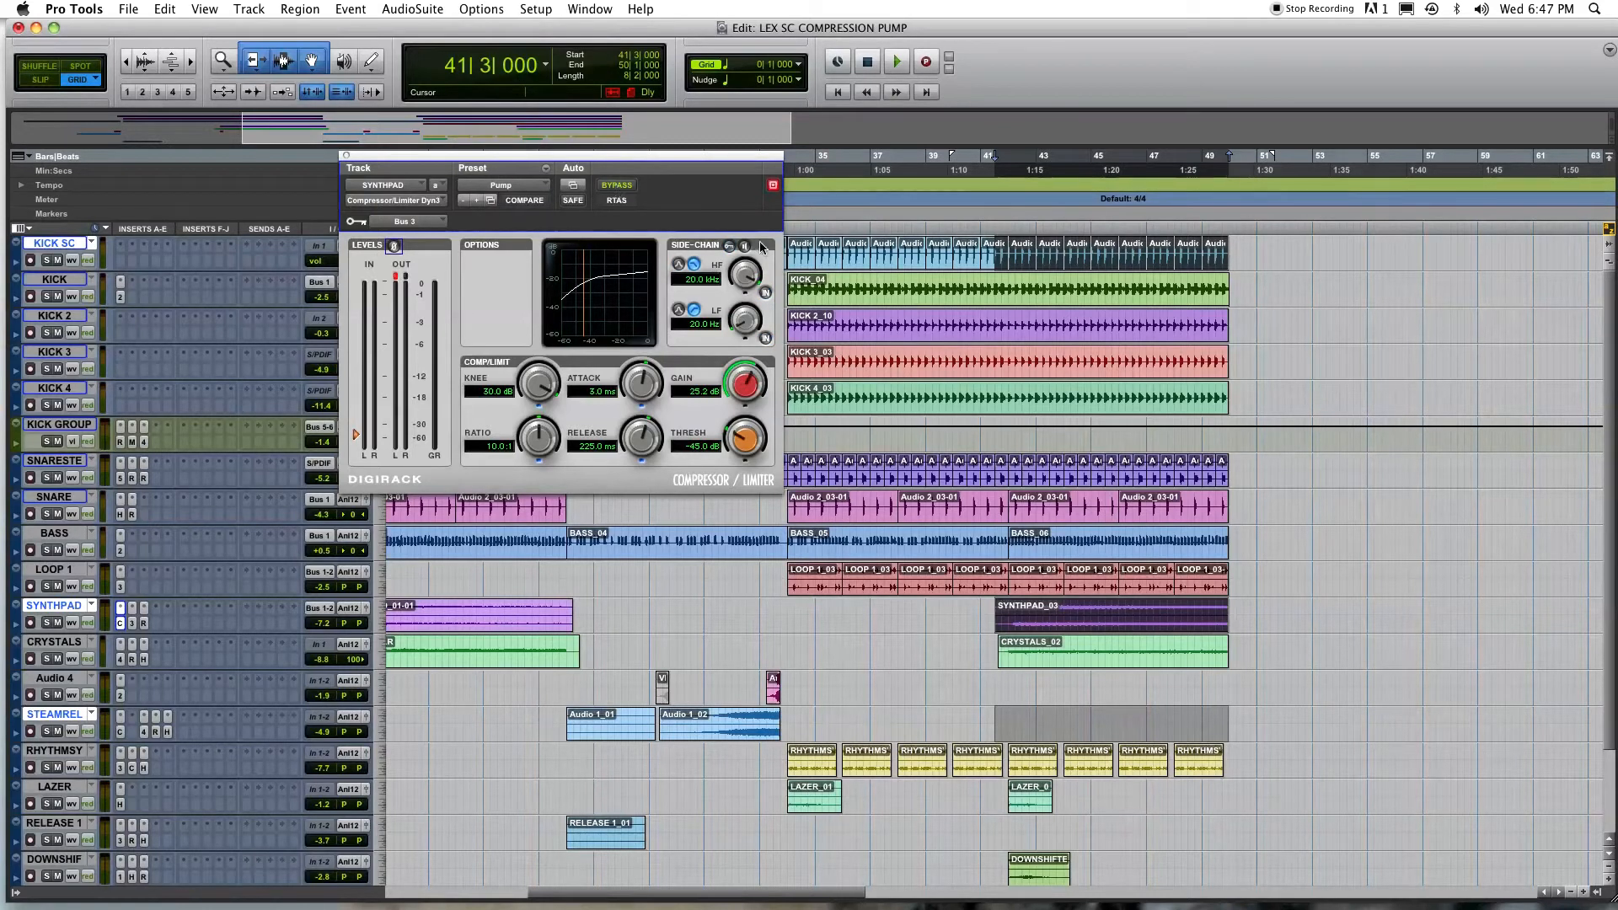
pyautogui.click(731, 246)
# - Lower the compressor threshold to about -50.8 dB and enable the side-chain filters with HF at 11.9 kHz and LF at 38.5 Hz
pyautogui.moveTo(742, 441); pyautogui.dragTo(740, 453)
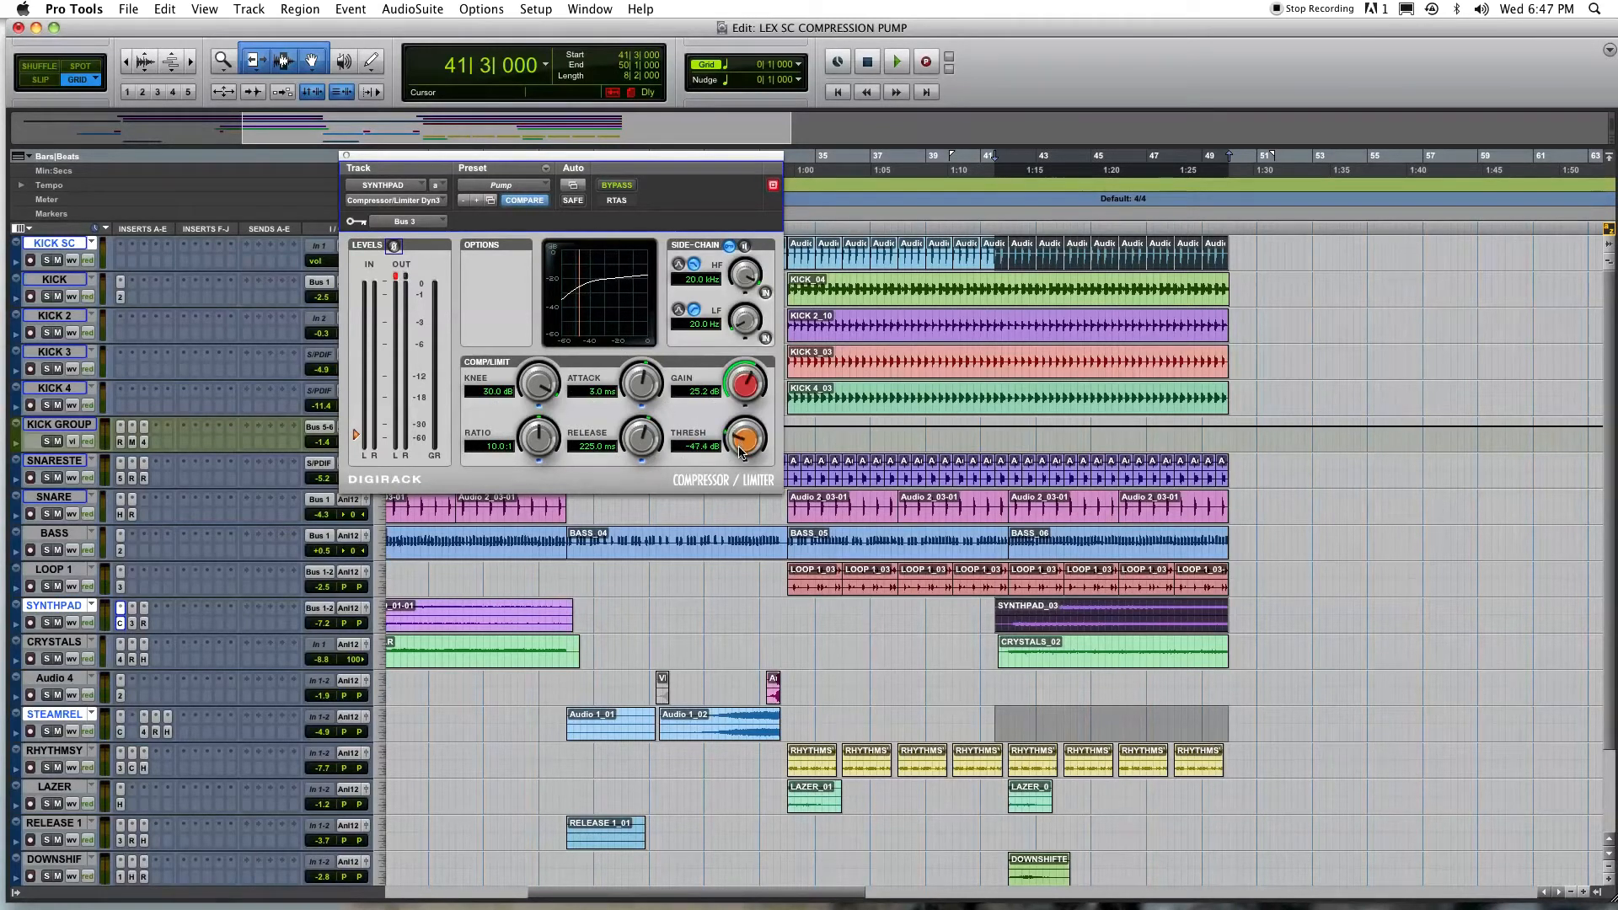
pyautogui.moveTo(358, 435); pyautogui.dragTo(358, 438)
pyautogui.click(763, 291)
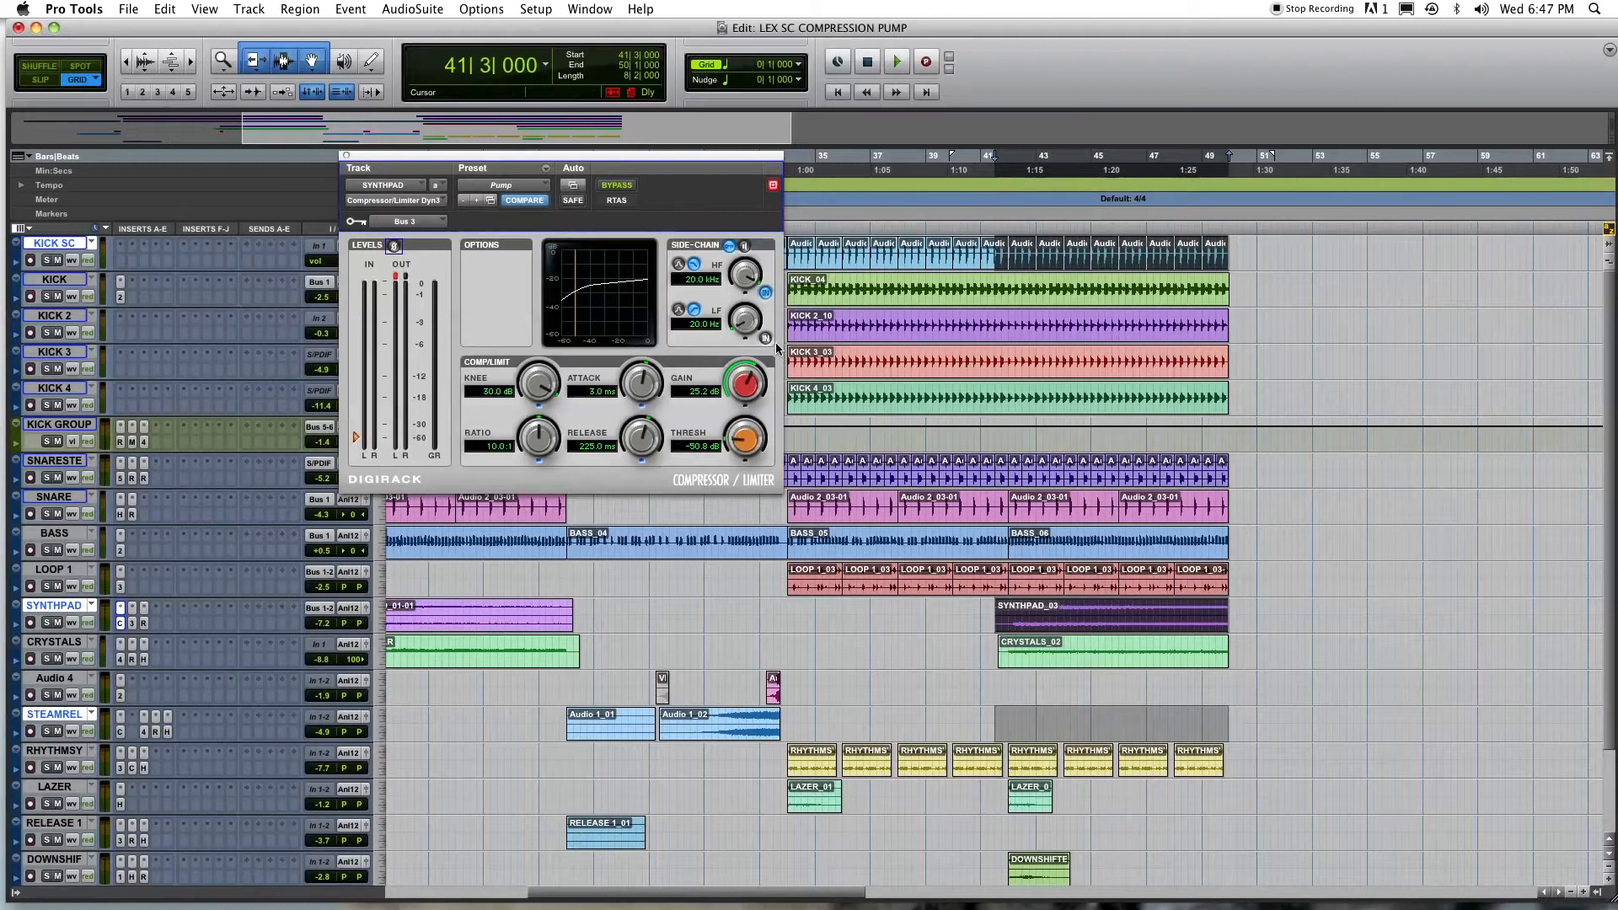
pyautogui.click(764, 338)
pyautogui.moveTo(749, 268); pyautogui.dragTo(757, 314)
# - Audition the SYNTHPAD compression in the mix and soloed, comparing it with the effect bypassed and active, and close the plug-in
pyautogui.press('space')
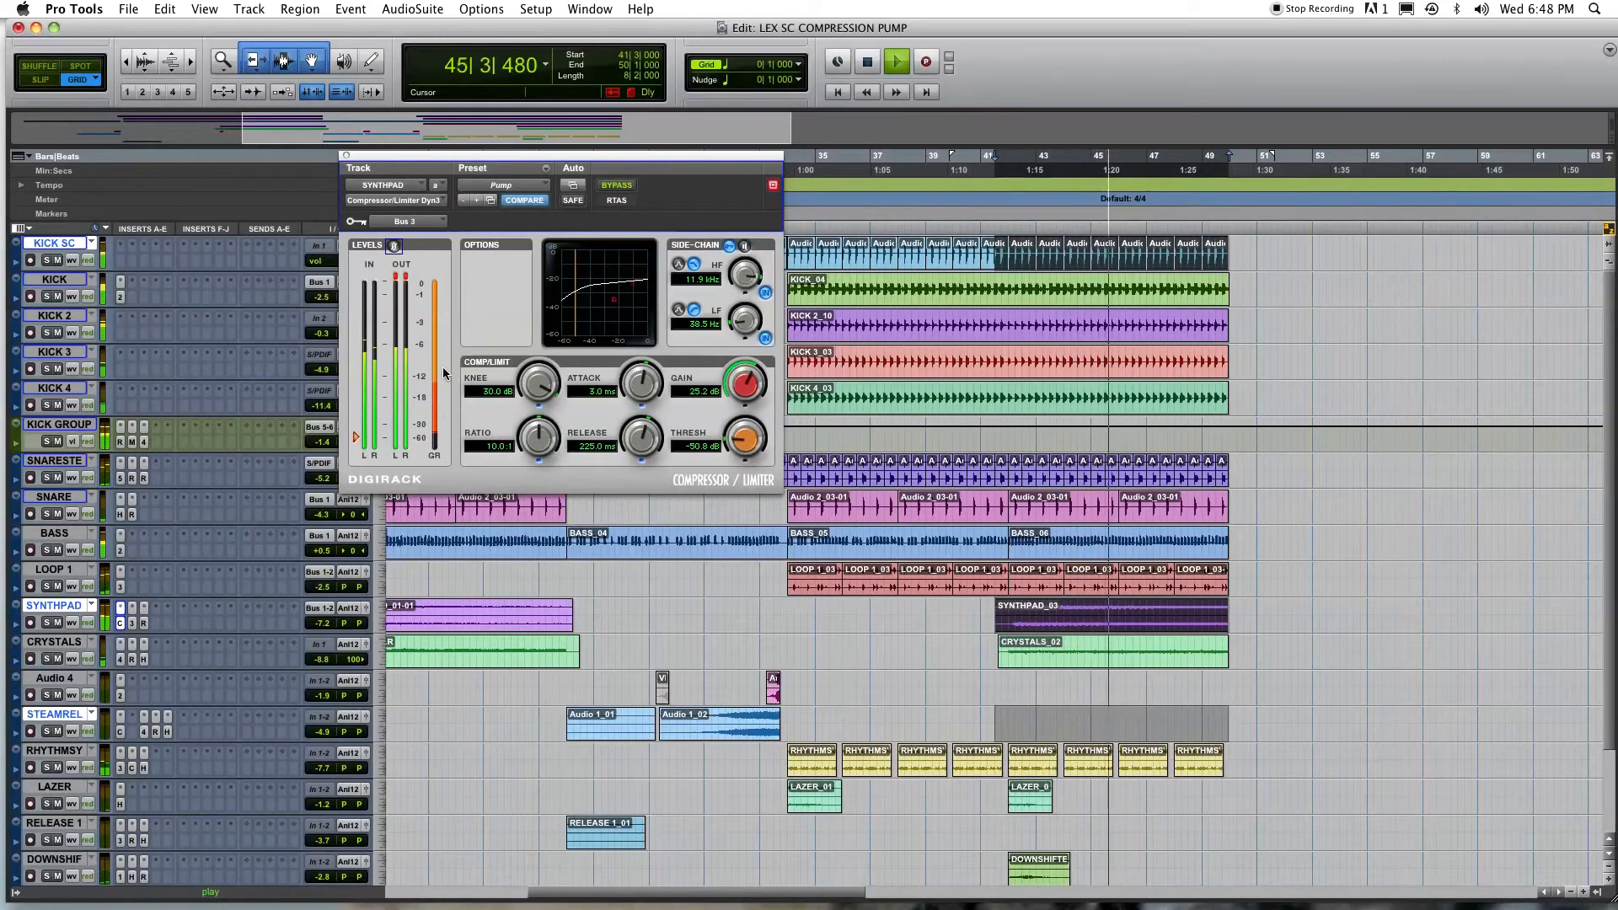
pyautogui.press('space')
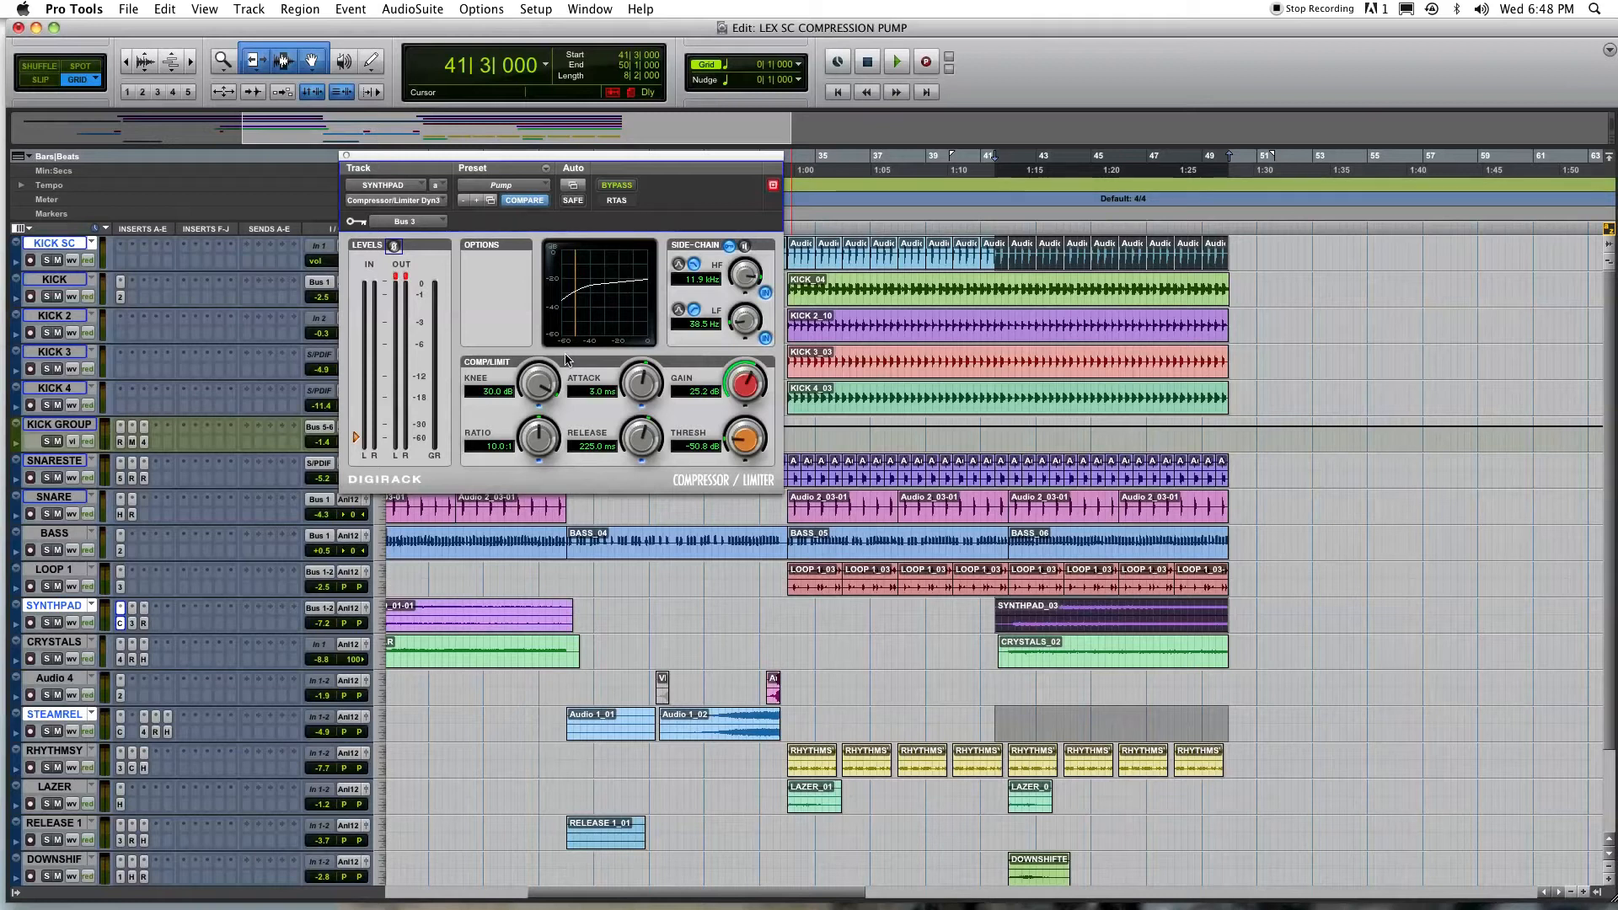
pyautogui.press('space')
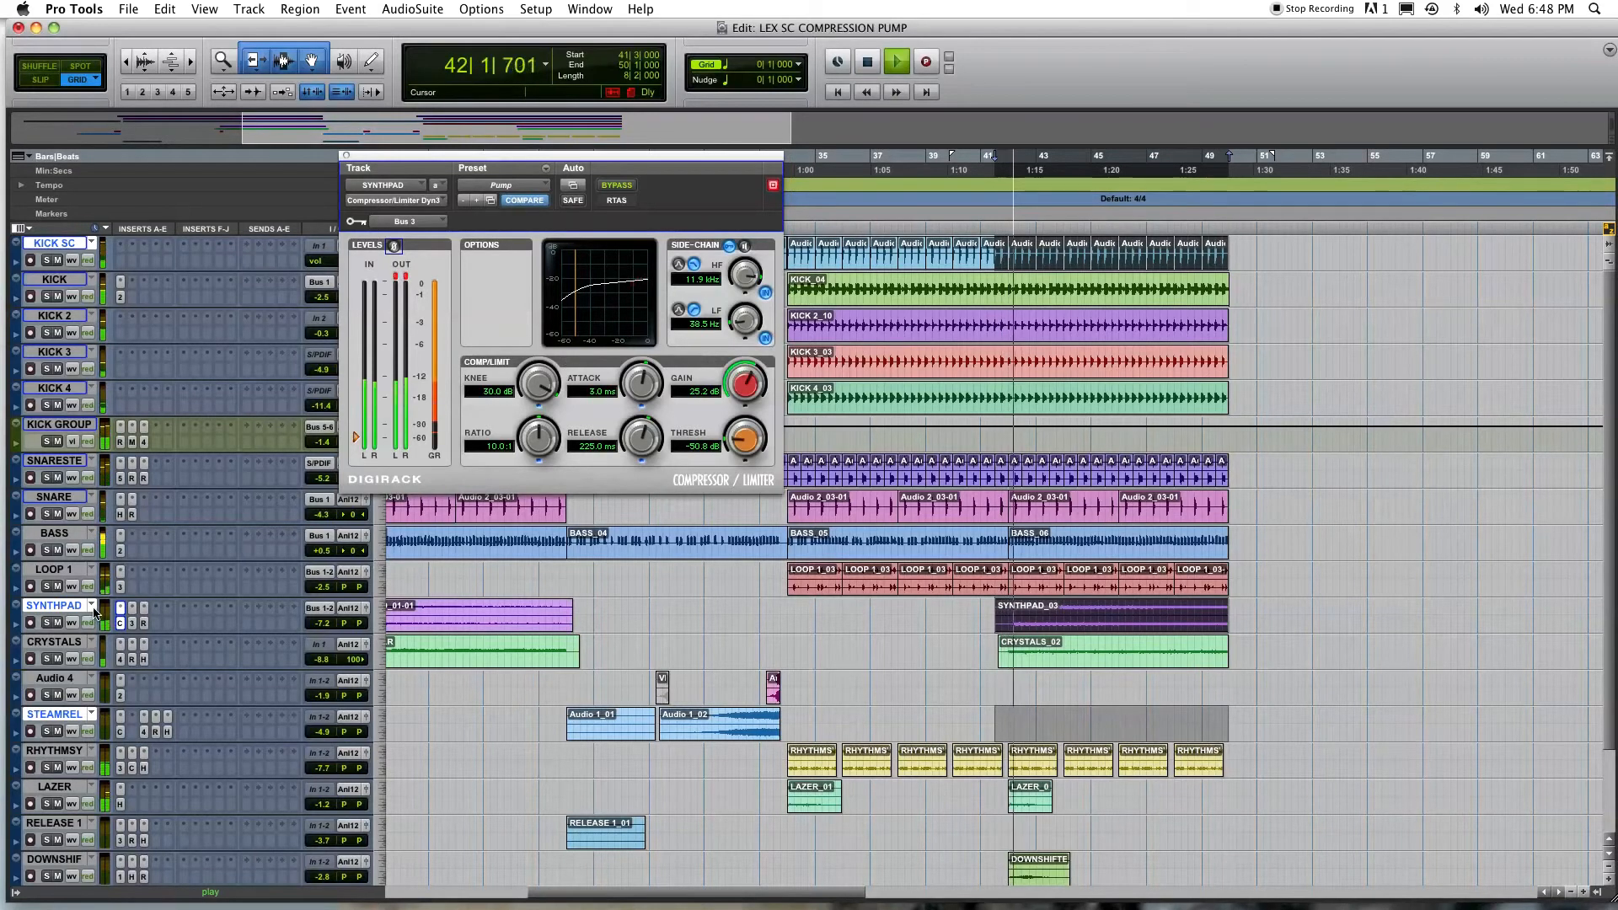
pyautogui.click(47, 622)
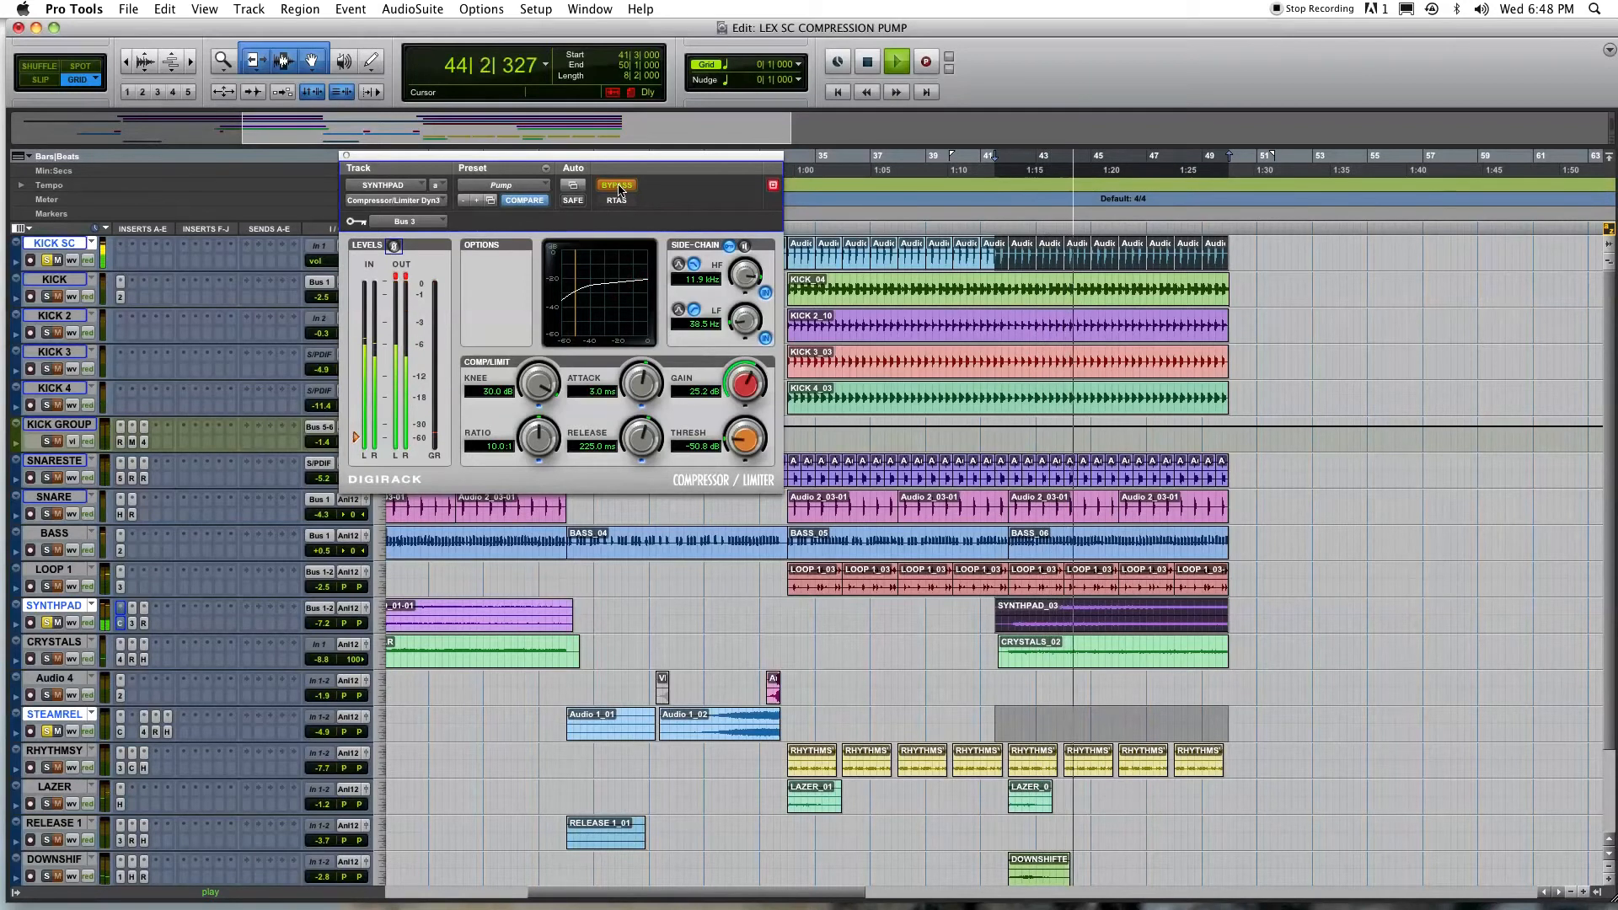
pyautogui.click(618, 187)
pyautogui.click(618, 187)
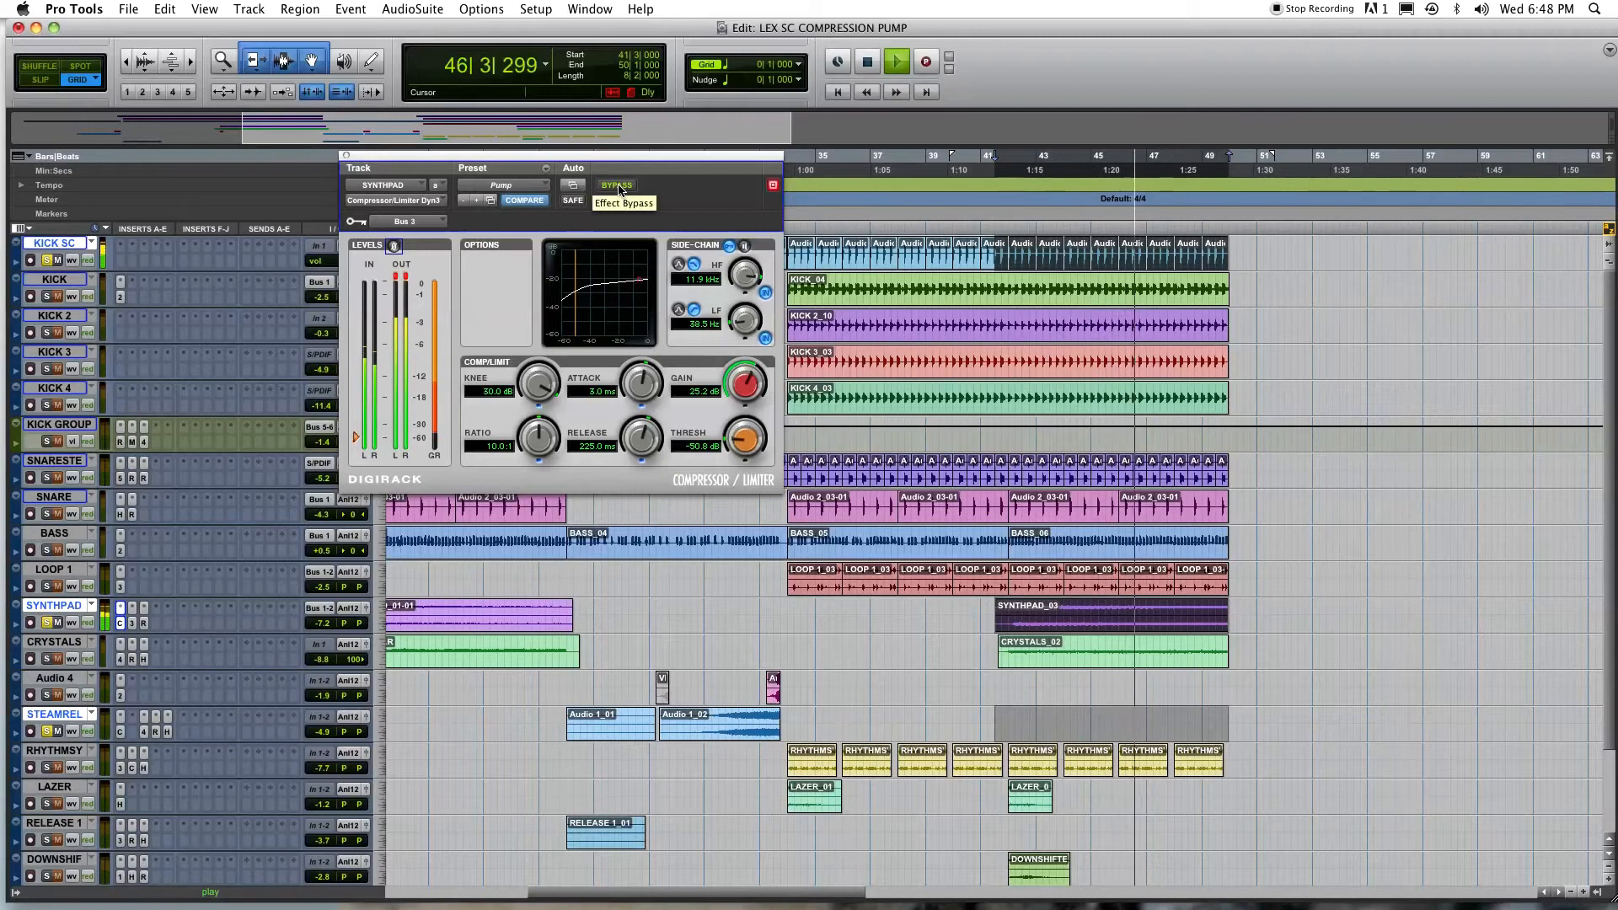
pyautogui.press('space')
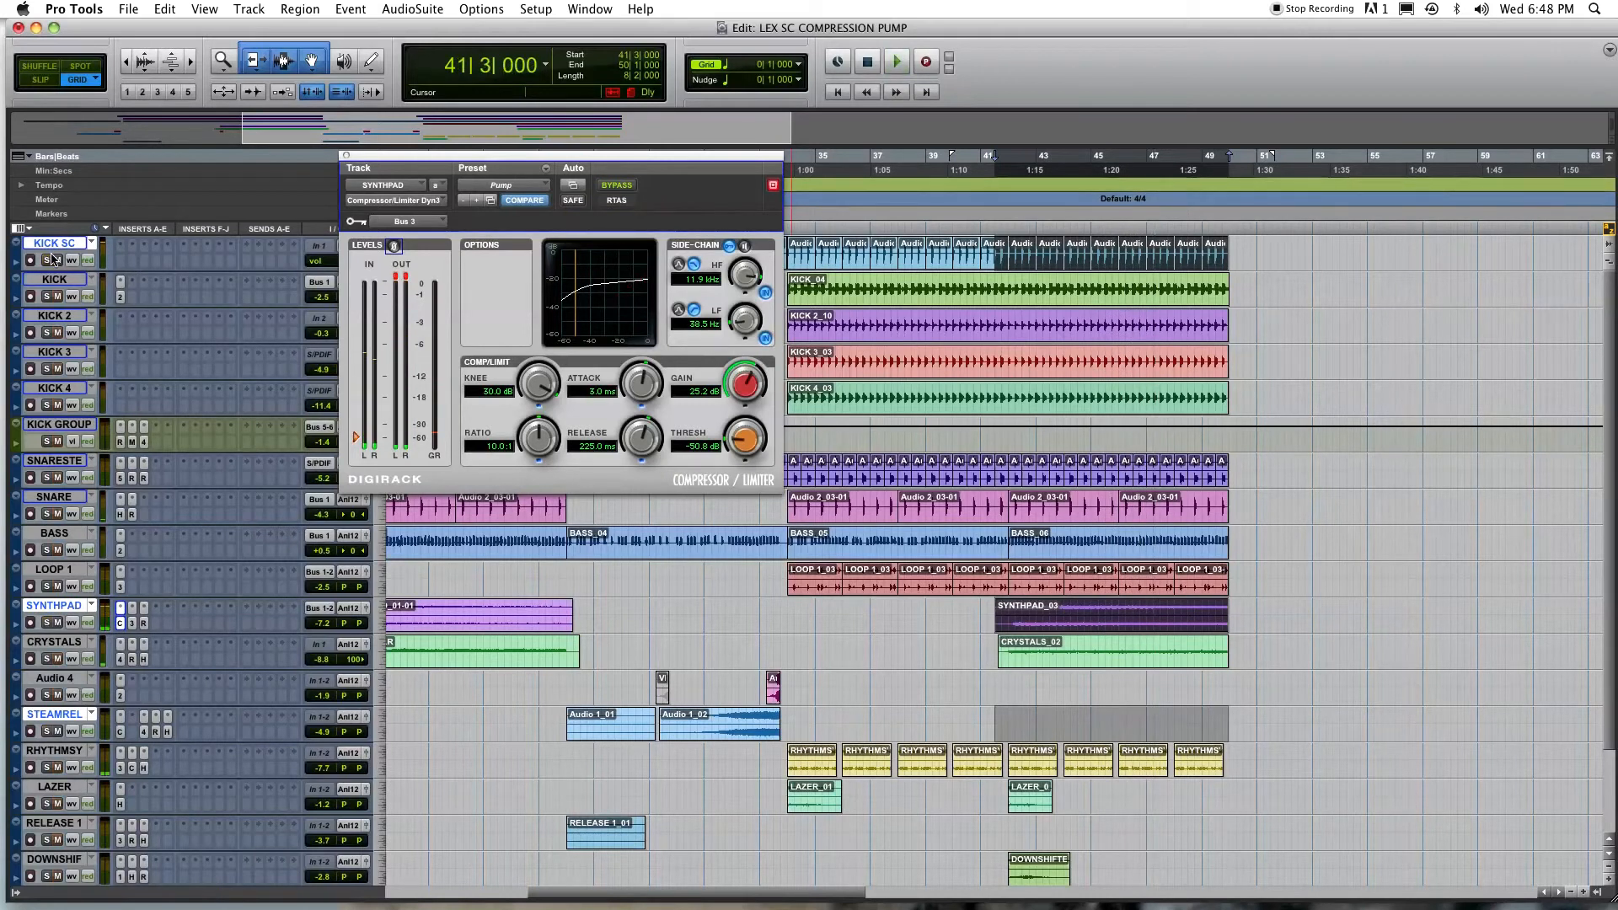
pyautogui.click(343, 155)
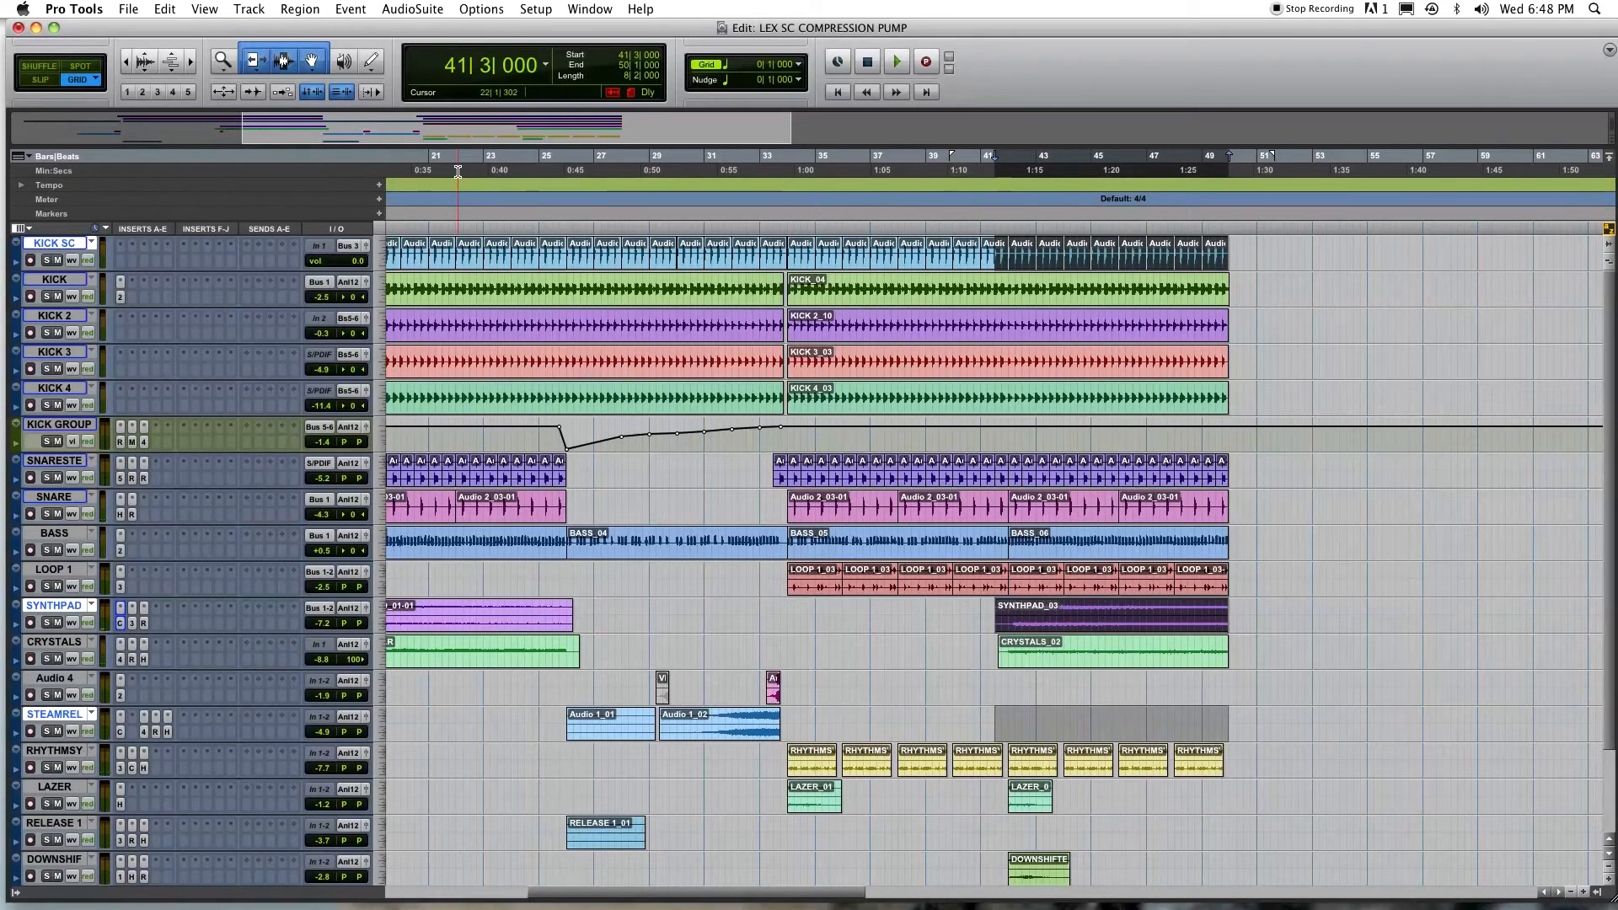
# - Select the Audio 1_03 clip on the STEAMREL track and play it in the full mix
pyautogui.moveTo(734, 891); pyautogui.dragTo(520, 895)
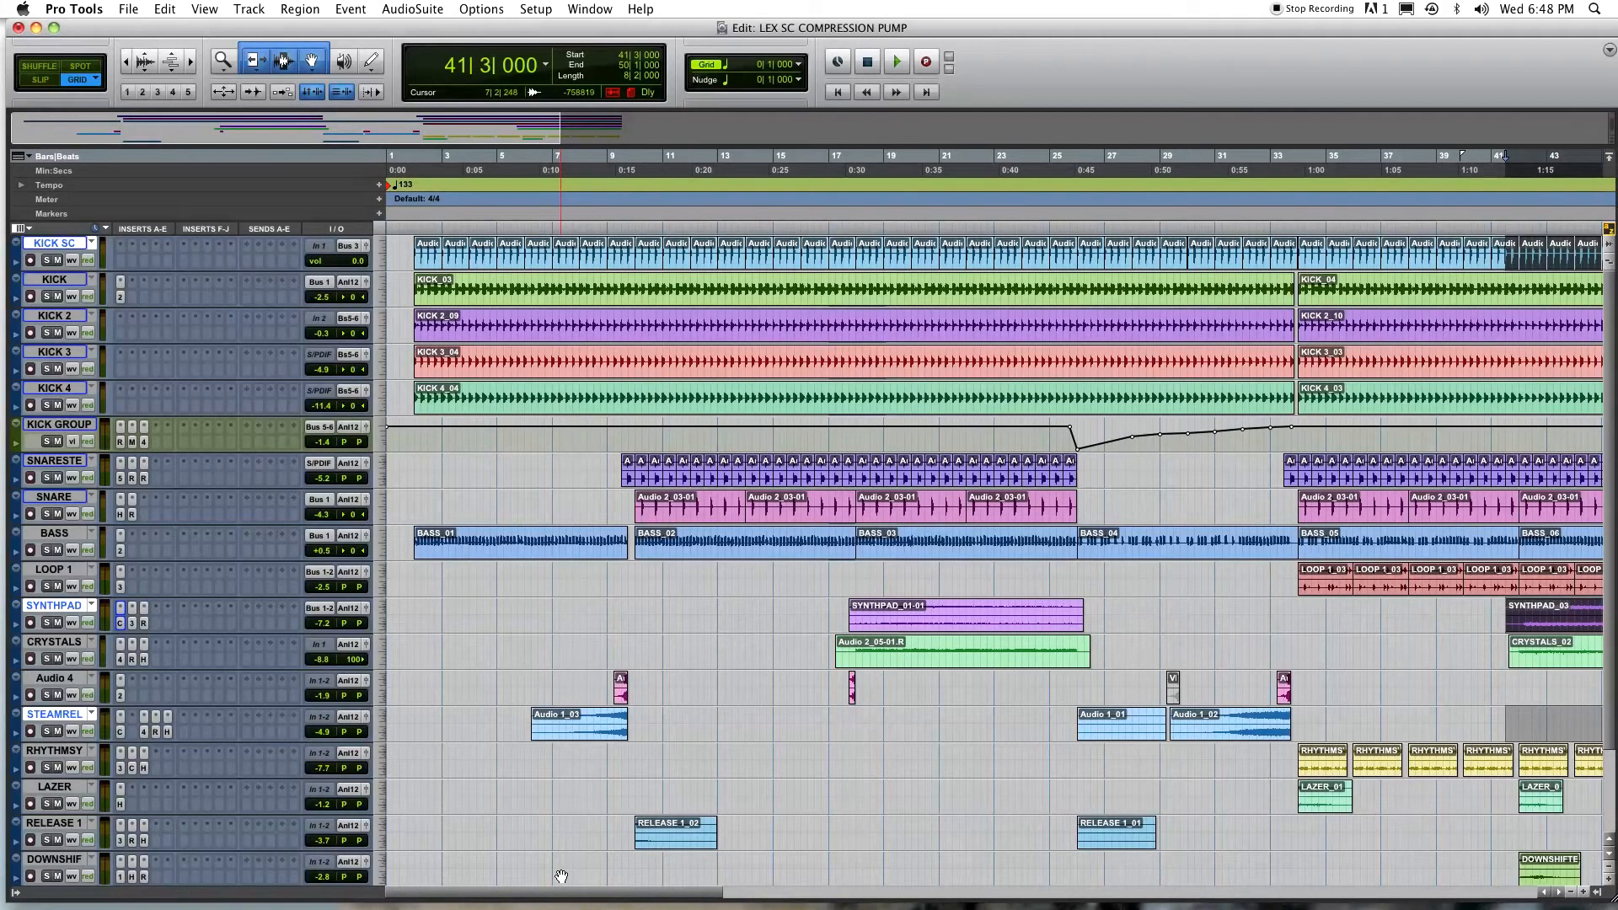
pyautogui.click(586, 741)
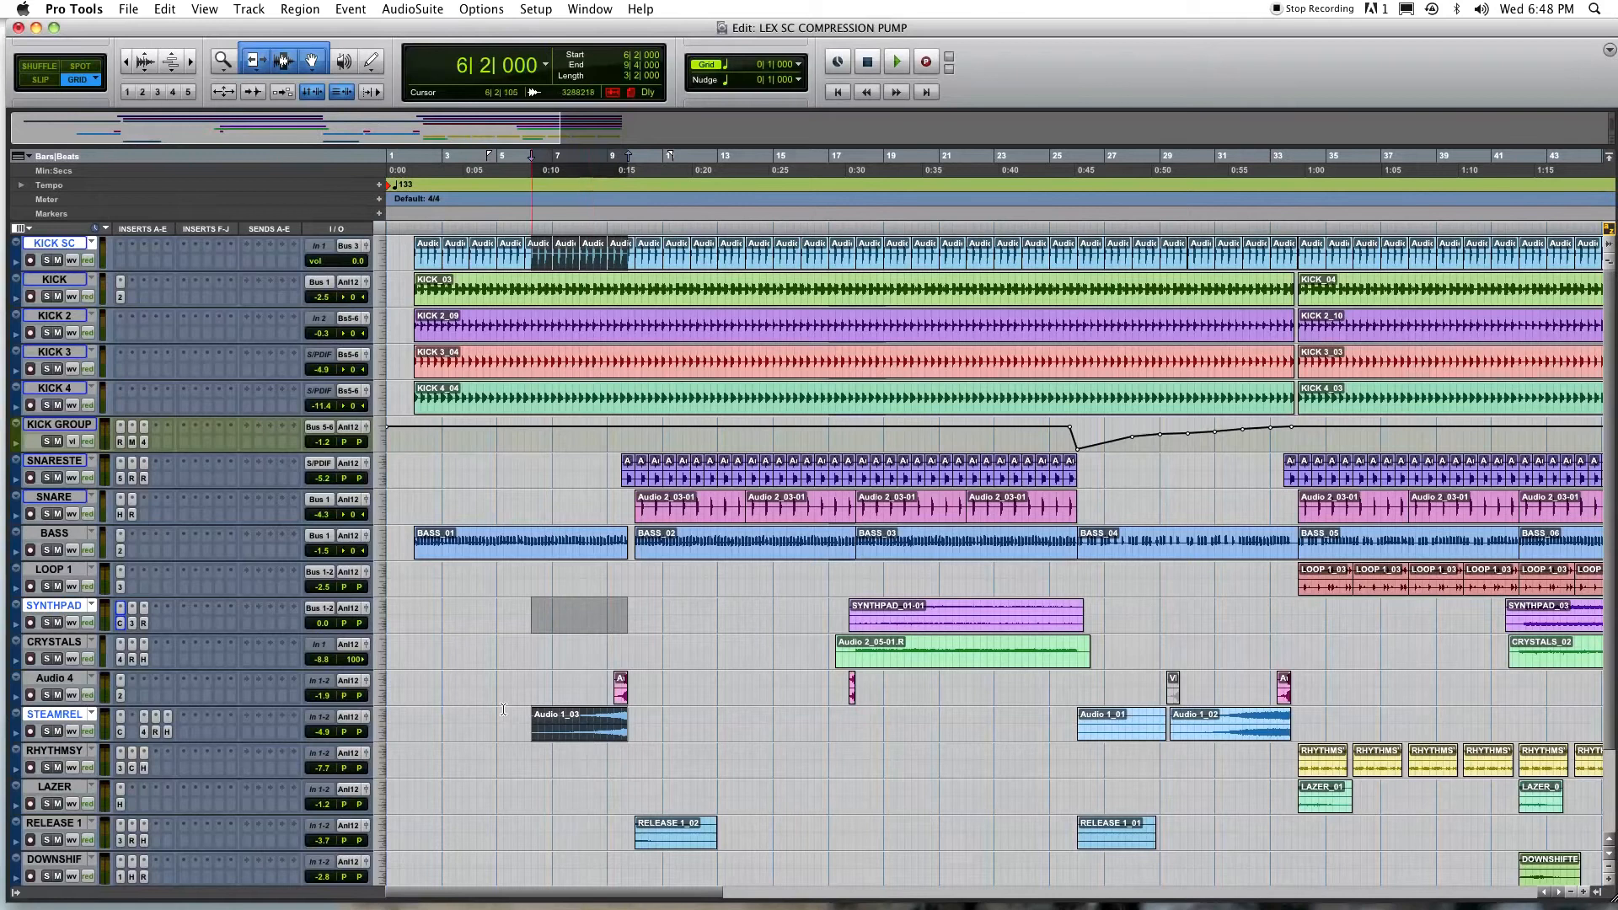
pyautogui.press('space')
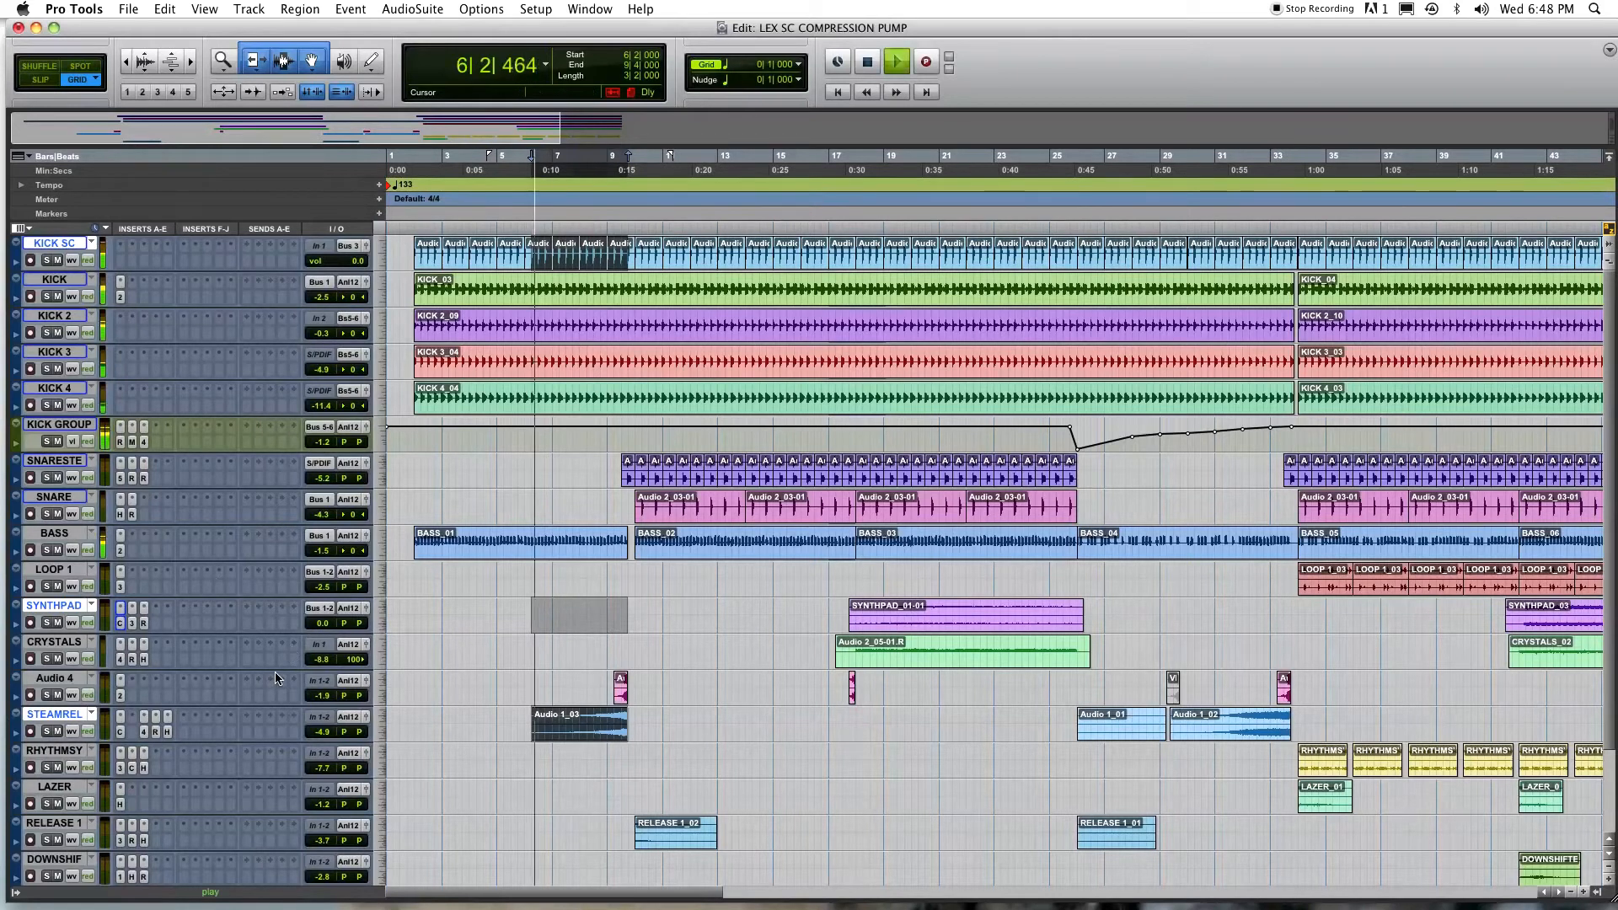
# - Solo the STEAMREL track and replay its selected Audio 1_03 clip several times to hear the side-chain compression on its own
pyautogui.click(49, 731)
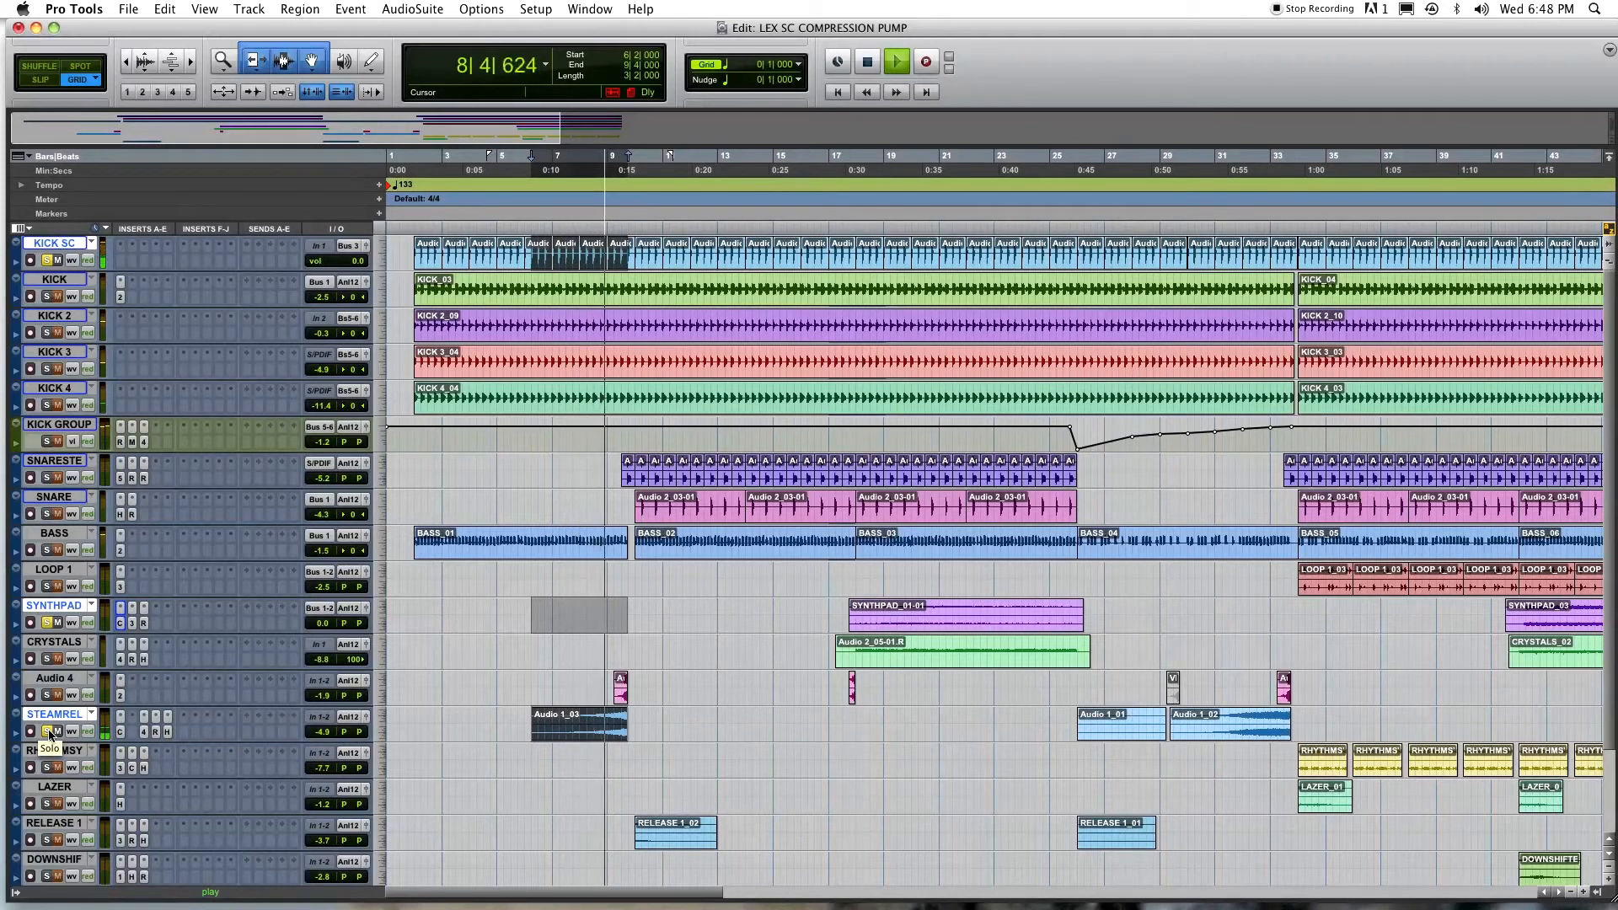
pyautogui.press('space')
pyautogui.press('space')
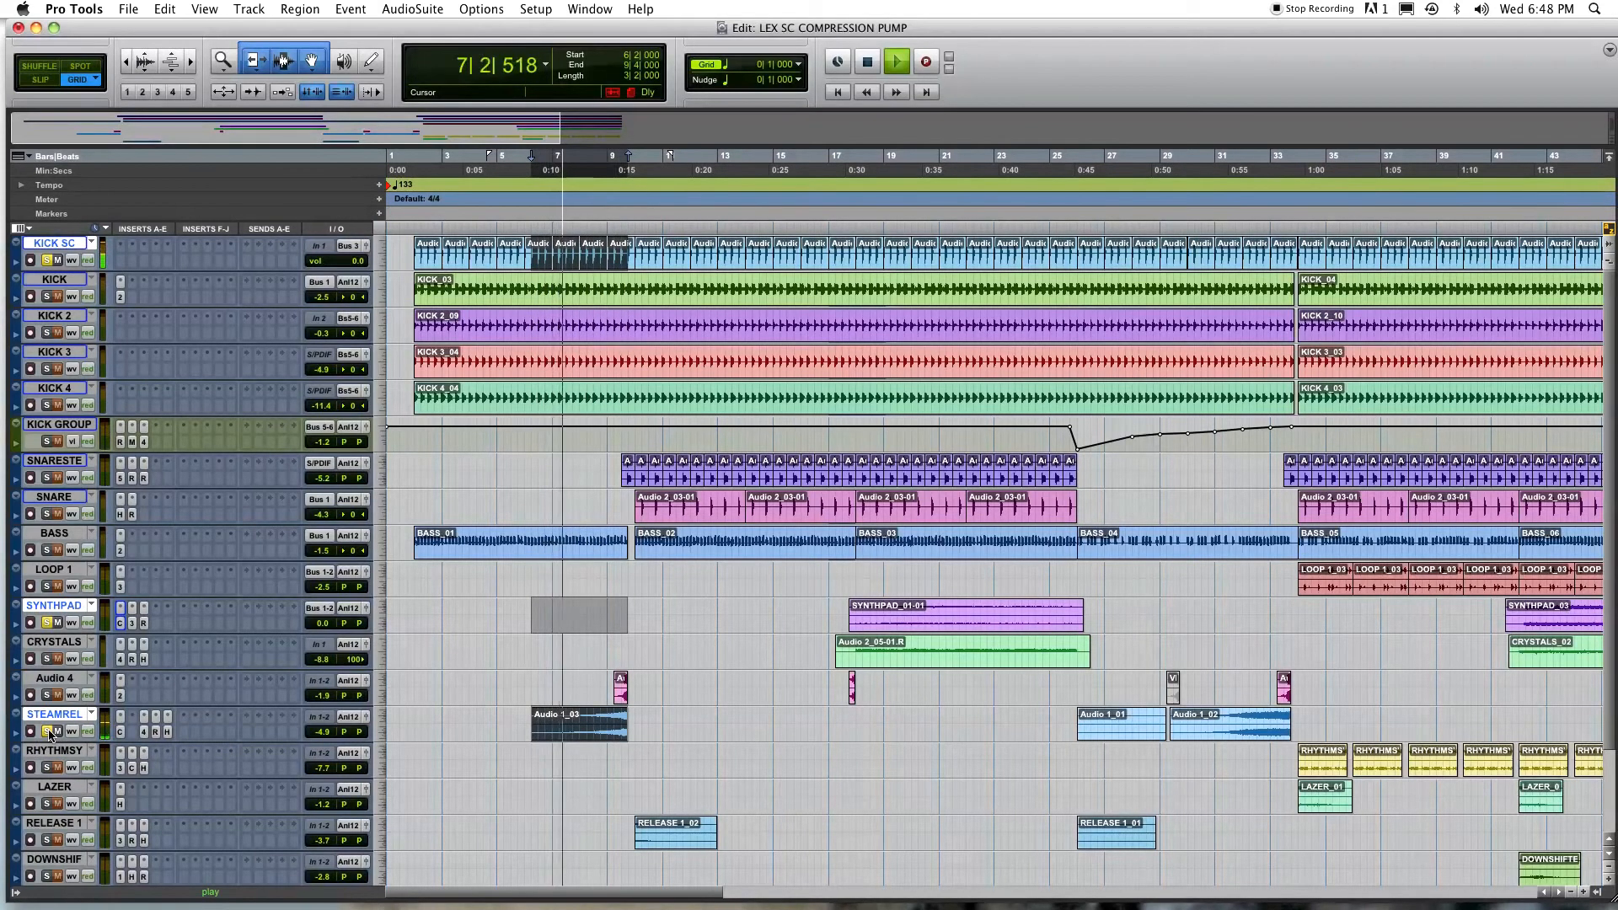
pyautogui.press('space')
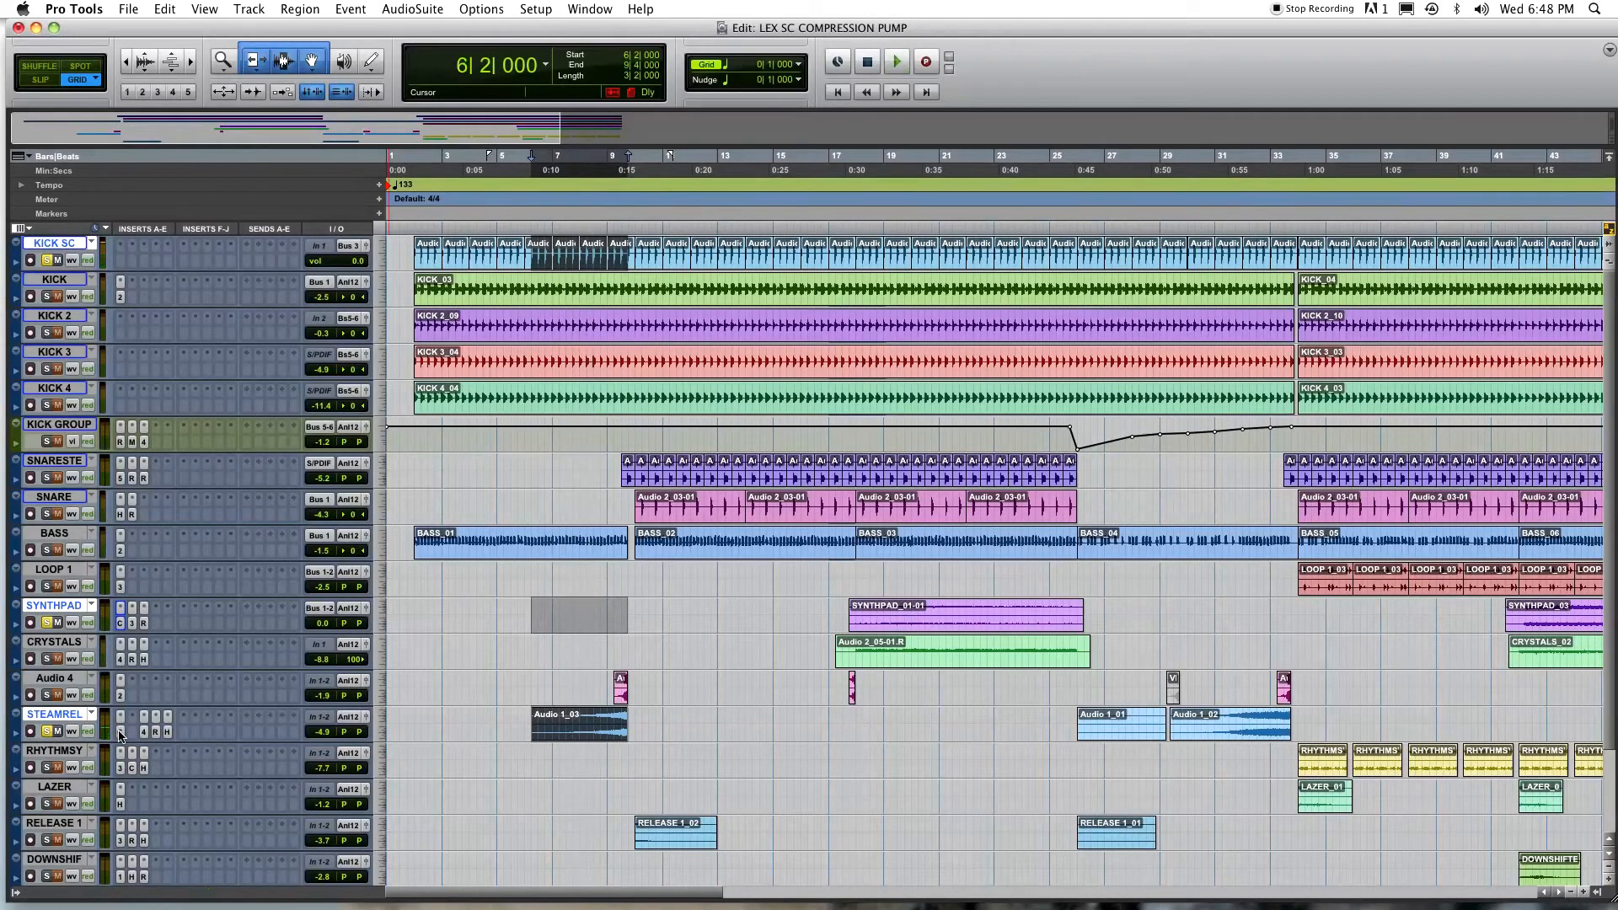
pyautogui.press('space')
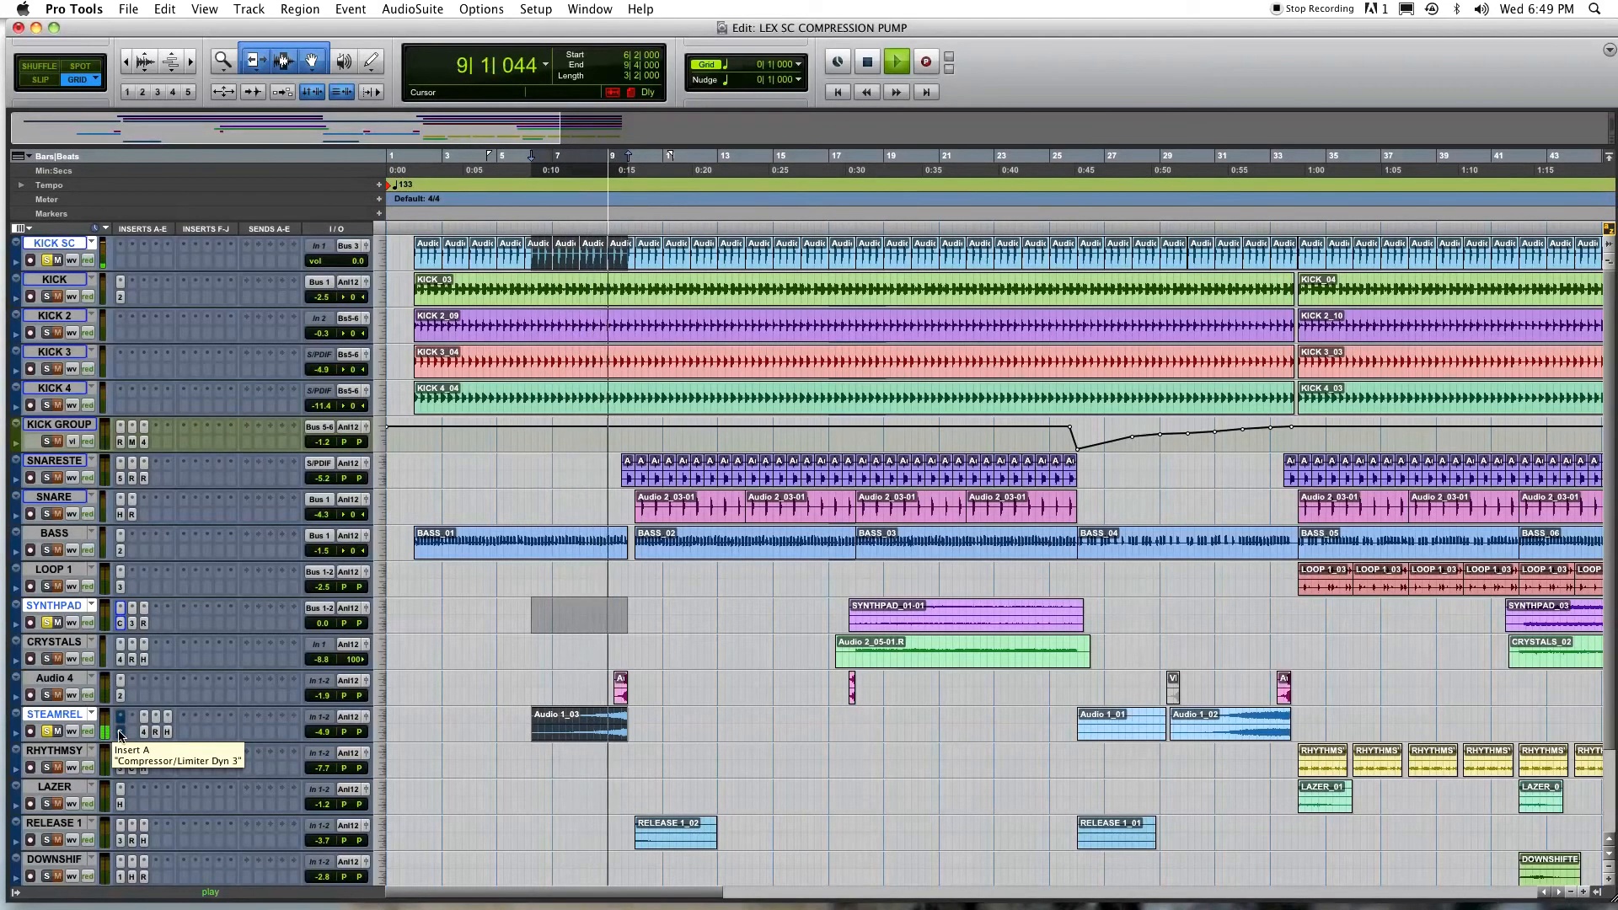
pyautogui.press('space')
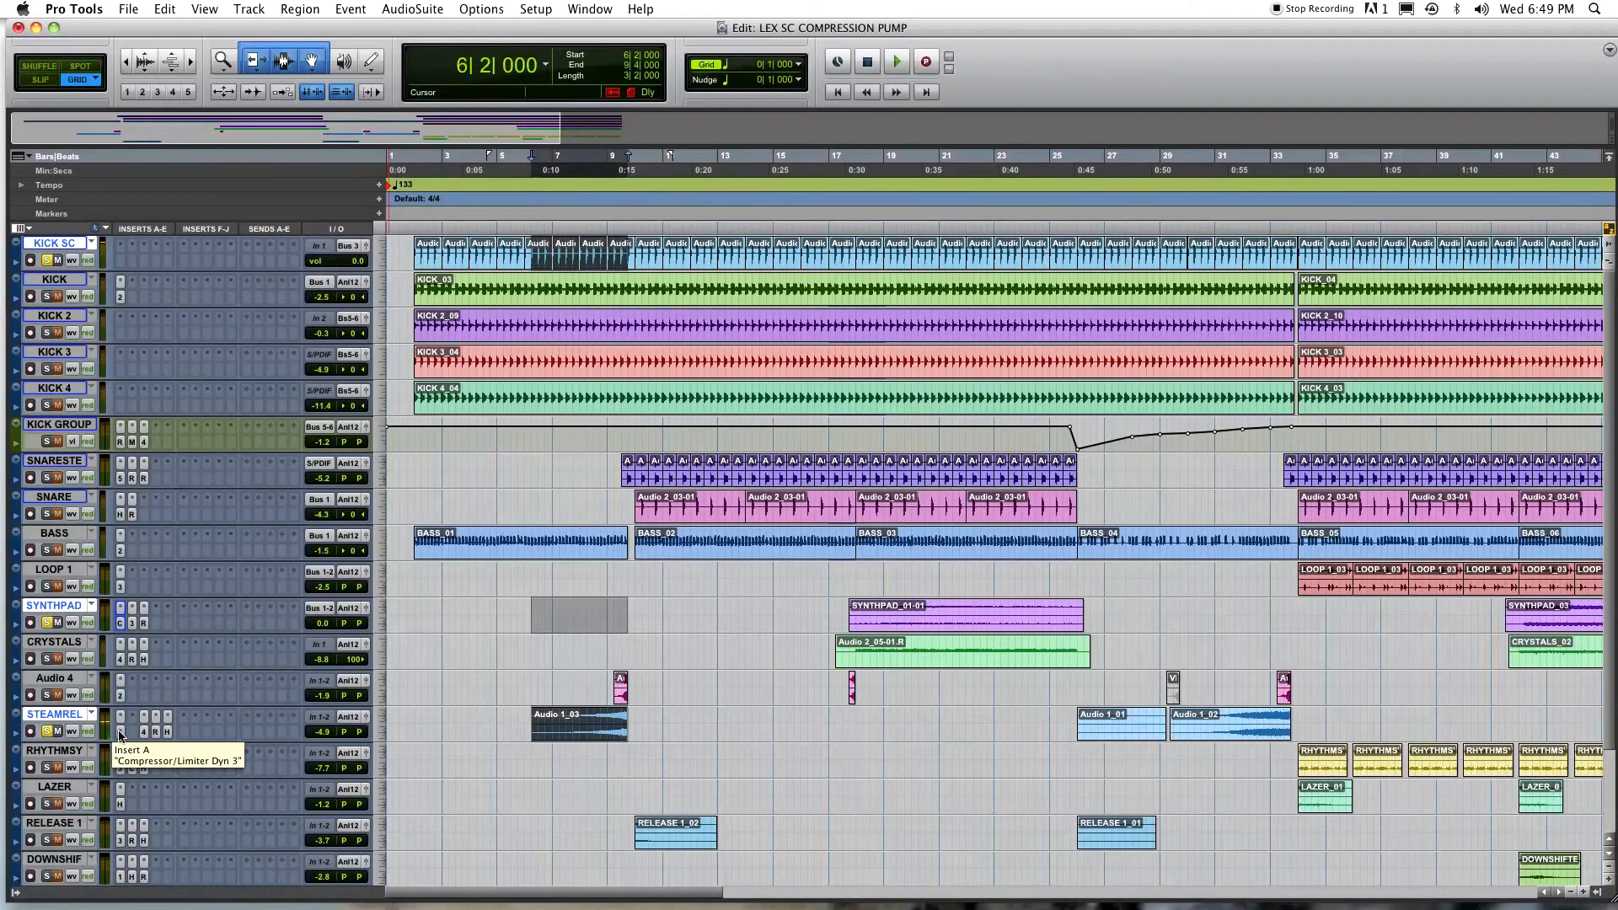
pyautogui.press('space')
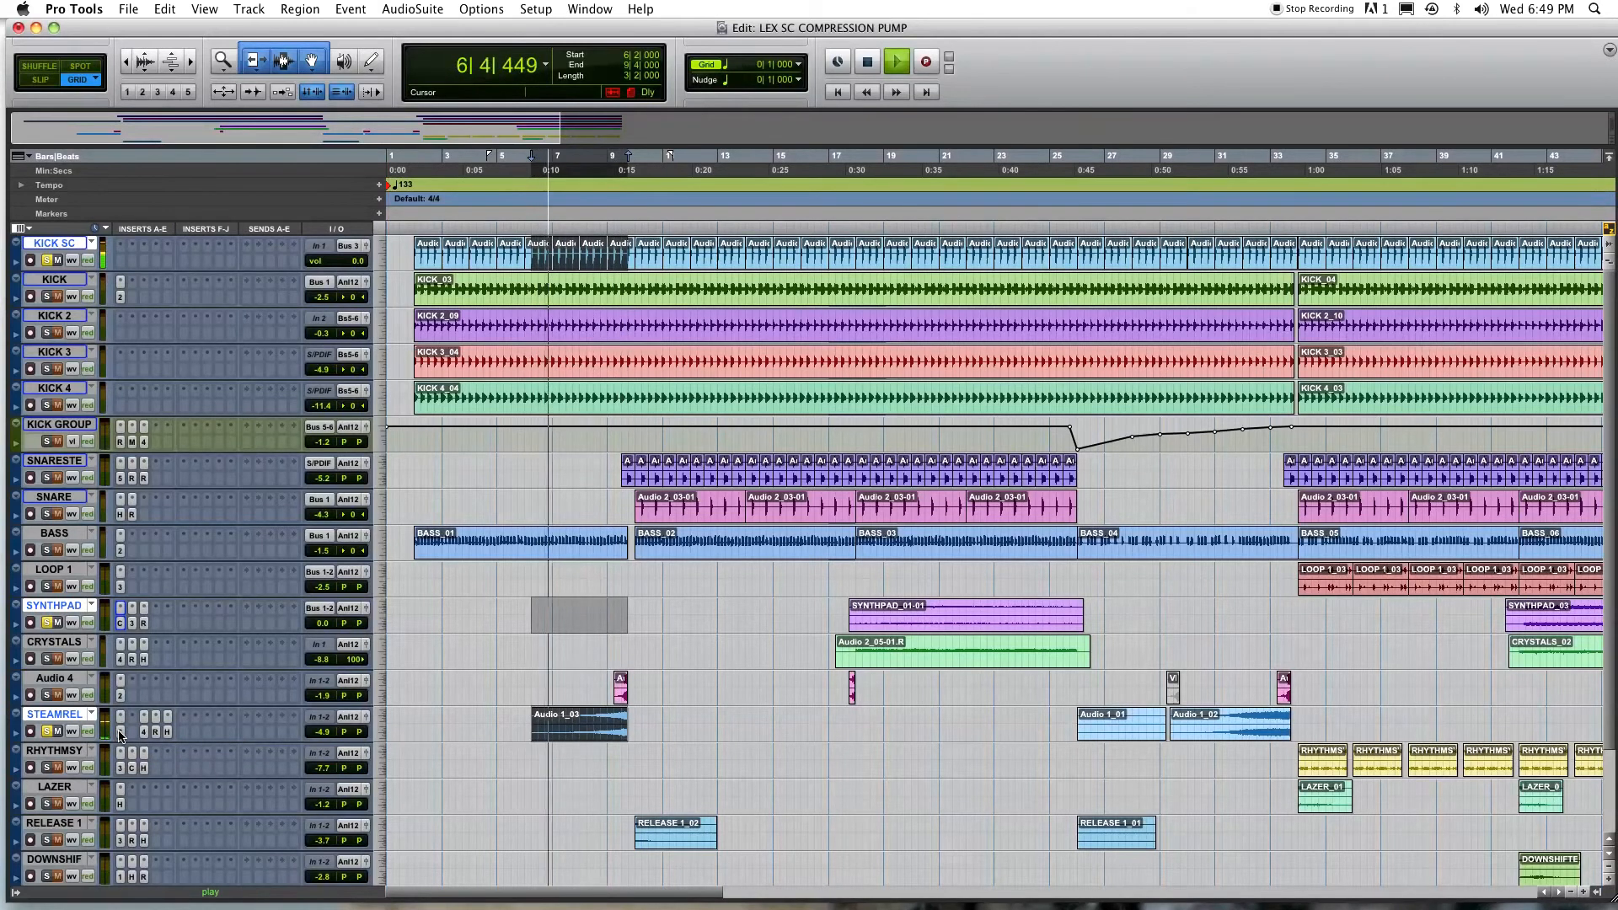
# - Open the STEAMREL compressor and watch its meters while playing the selection soloed and in the full mix
pyautogui.click(121, 733)
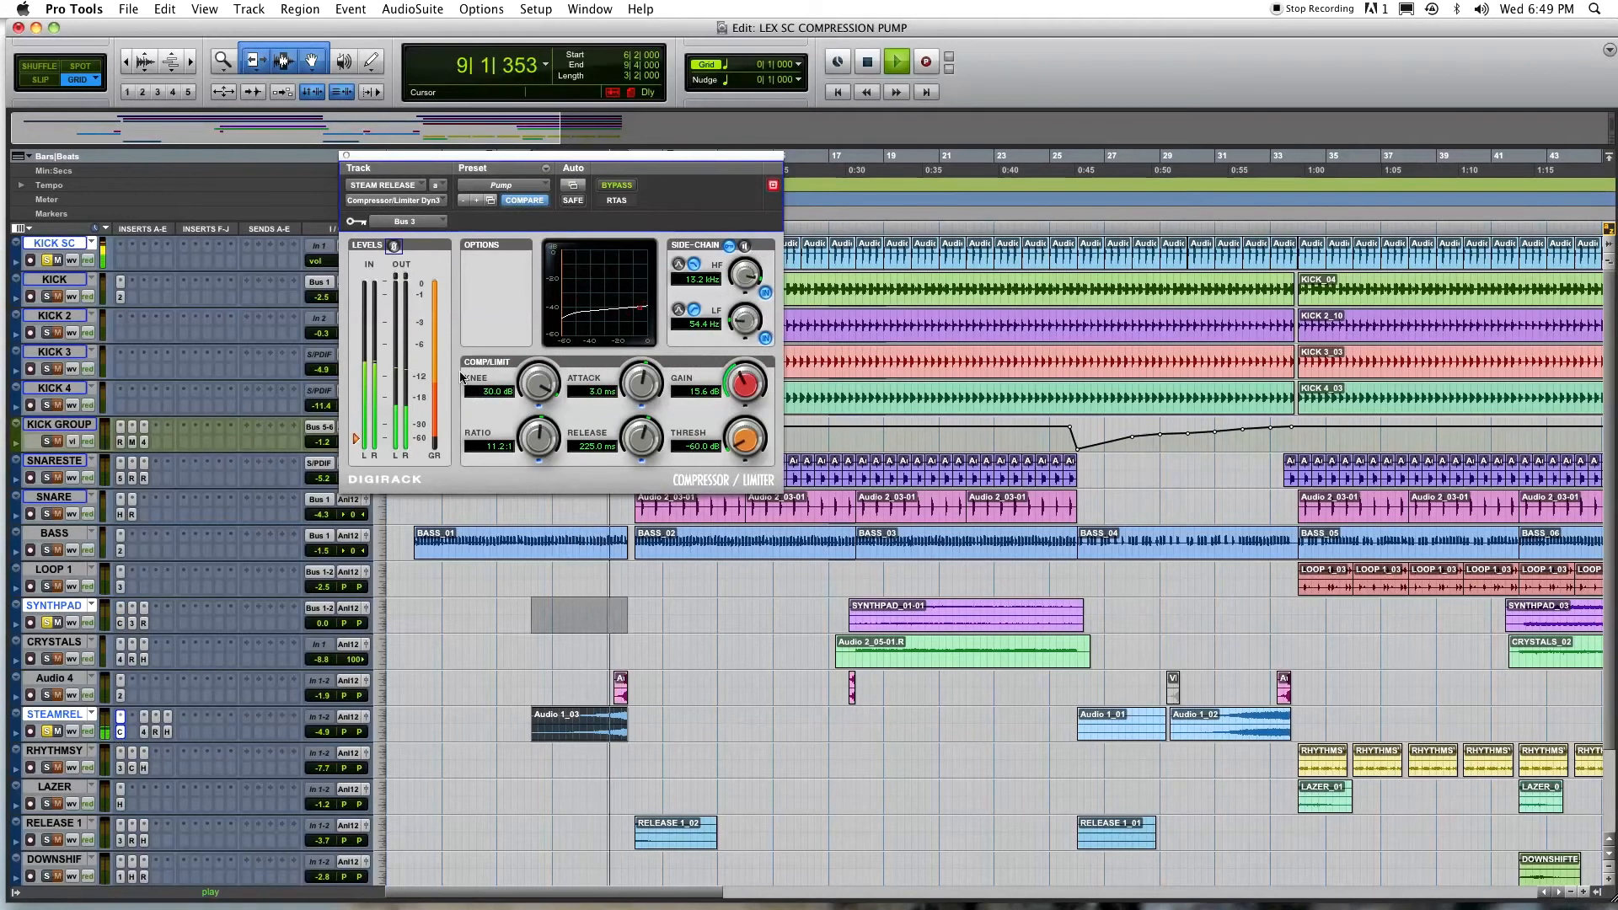
pyautogui.press('space')
pyautogui.press('space')
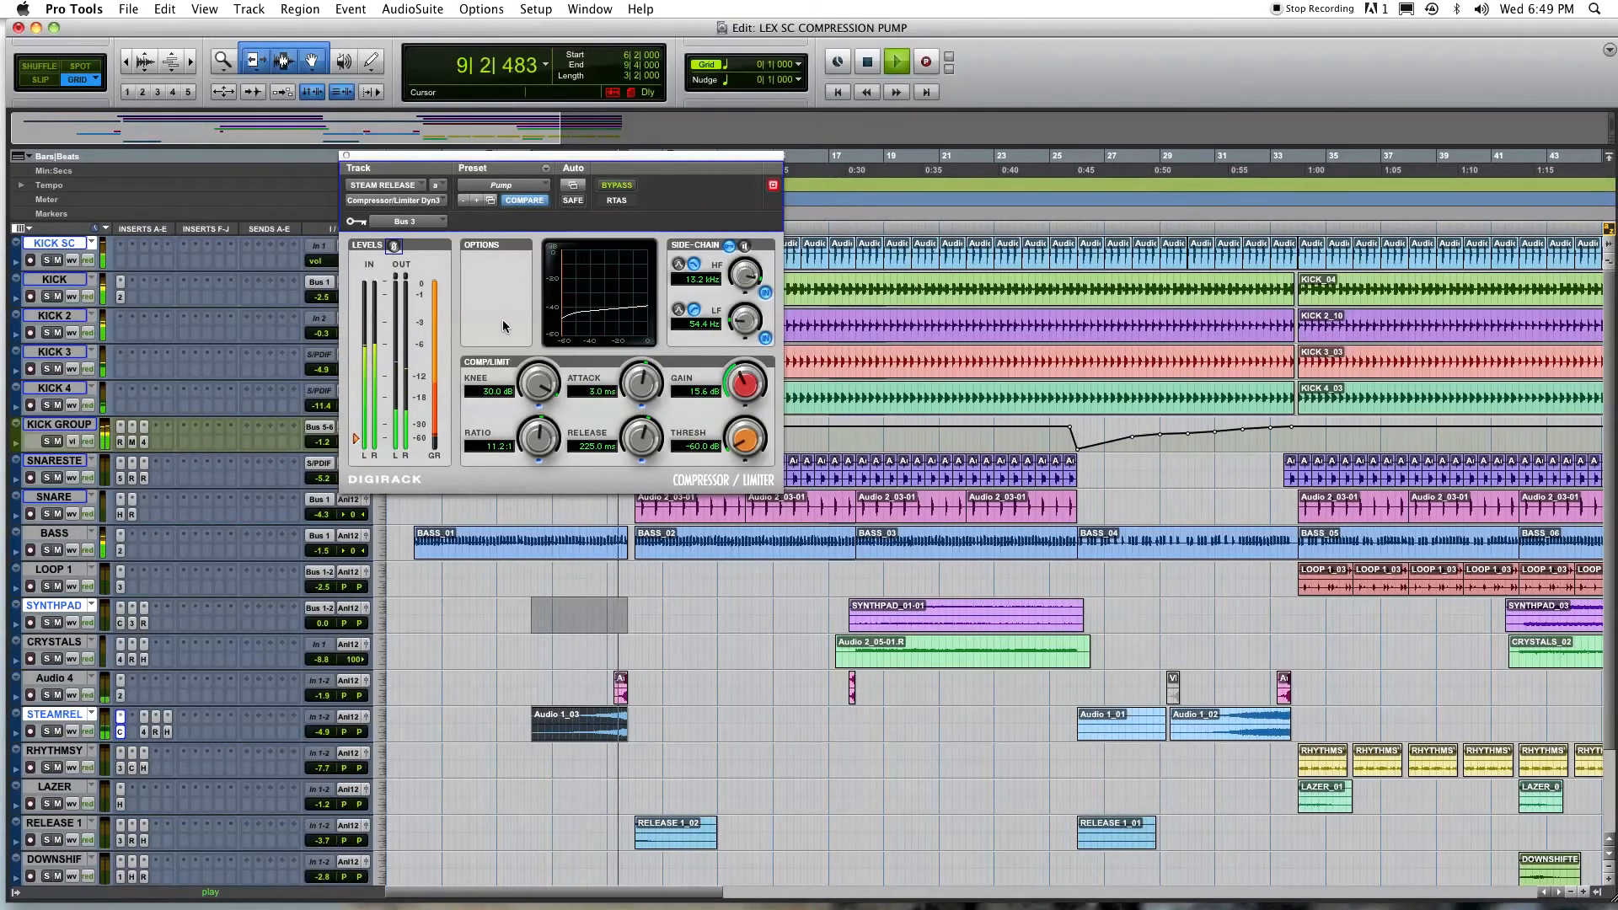
pyautogui.press('space')
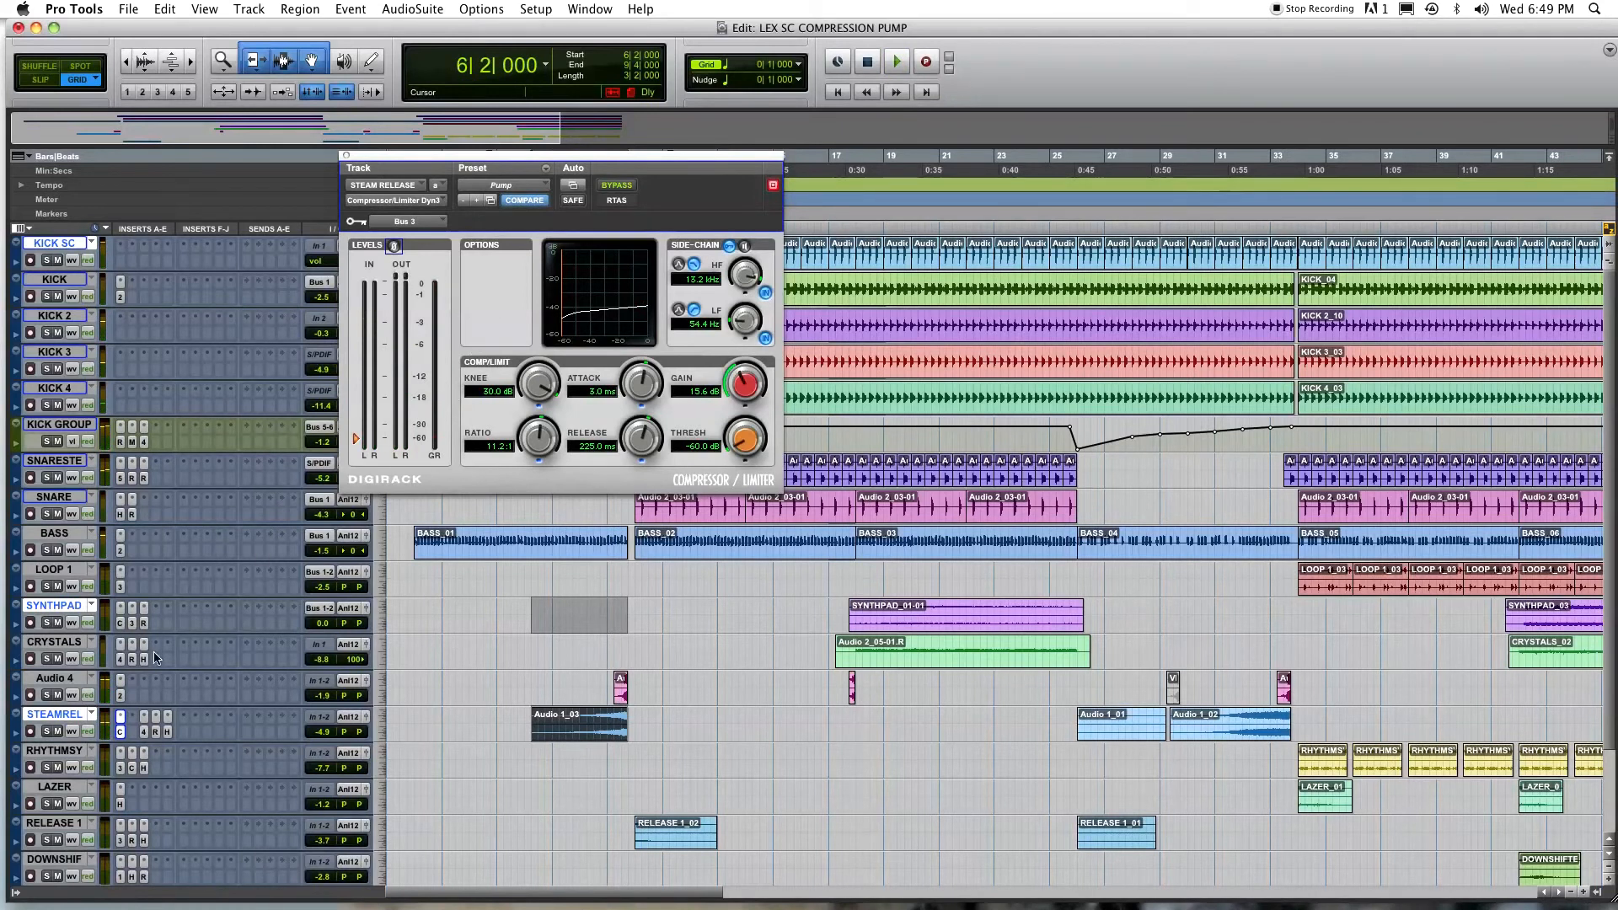
# - Close and reopen the STEAMREL compressor and choose Bus 3 as its key input
pyautogui.click(122, 732)
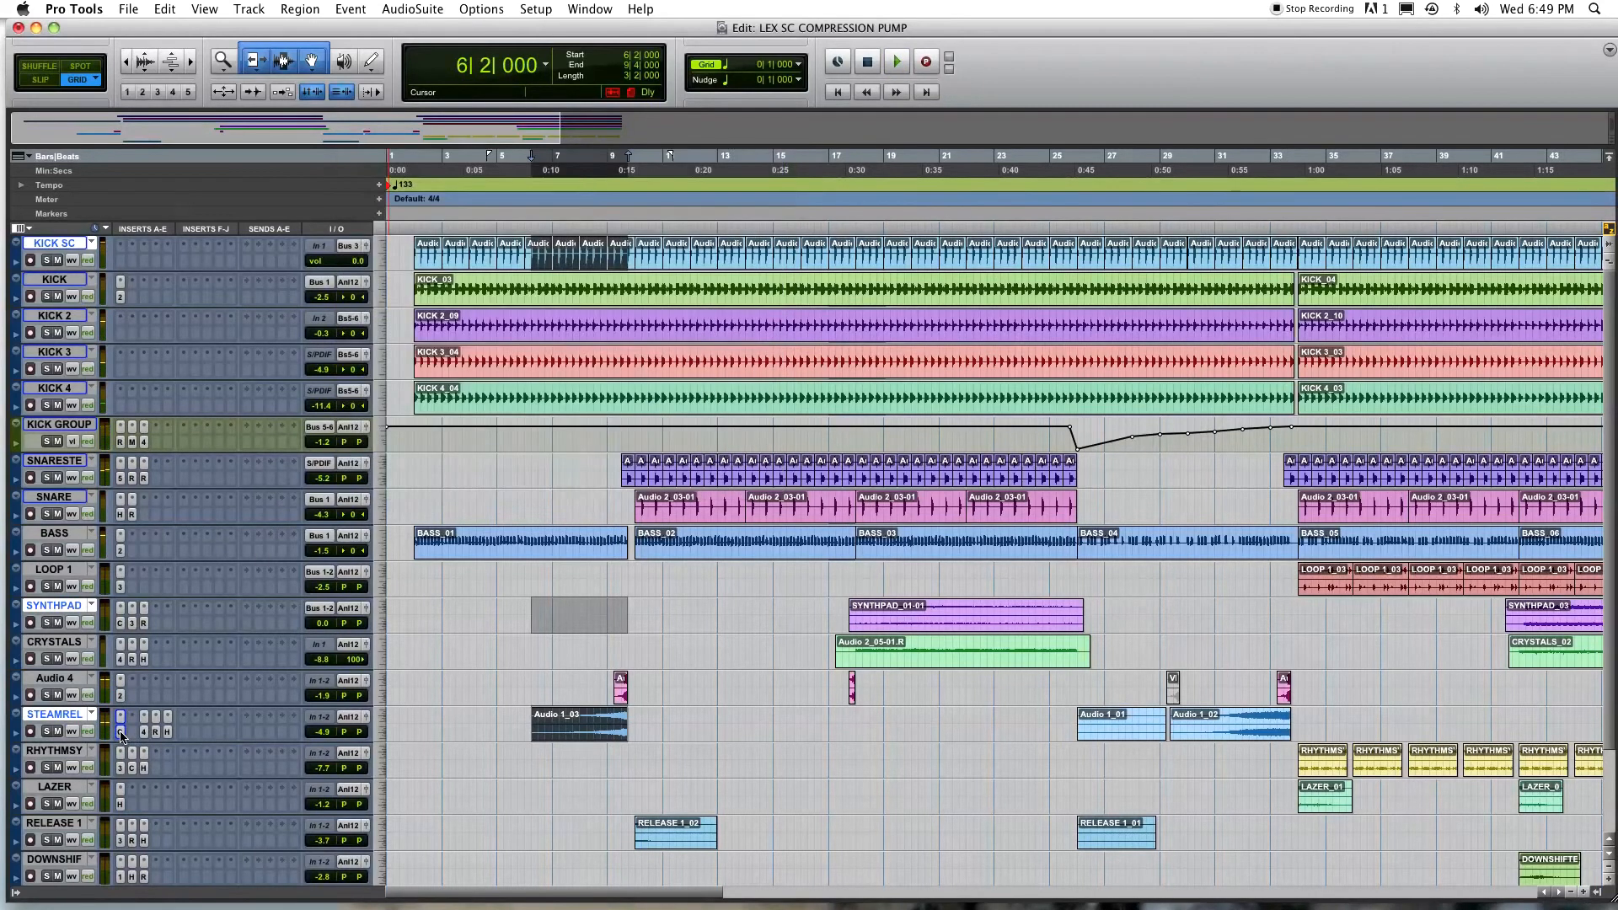
pyautogui.click(121, 732)
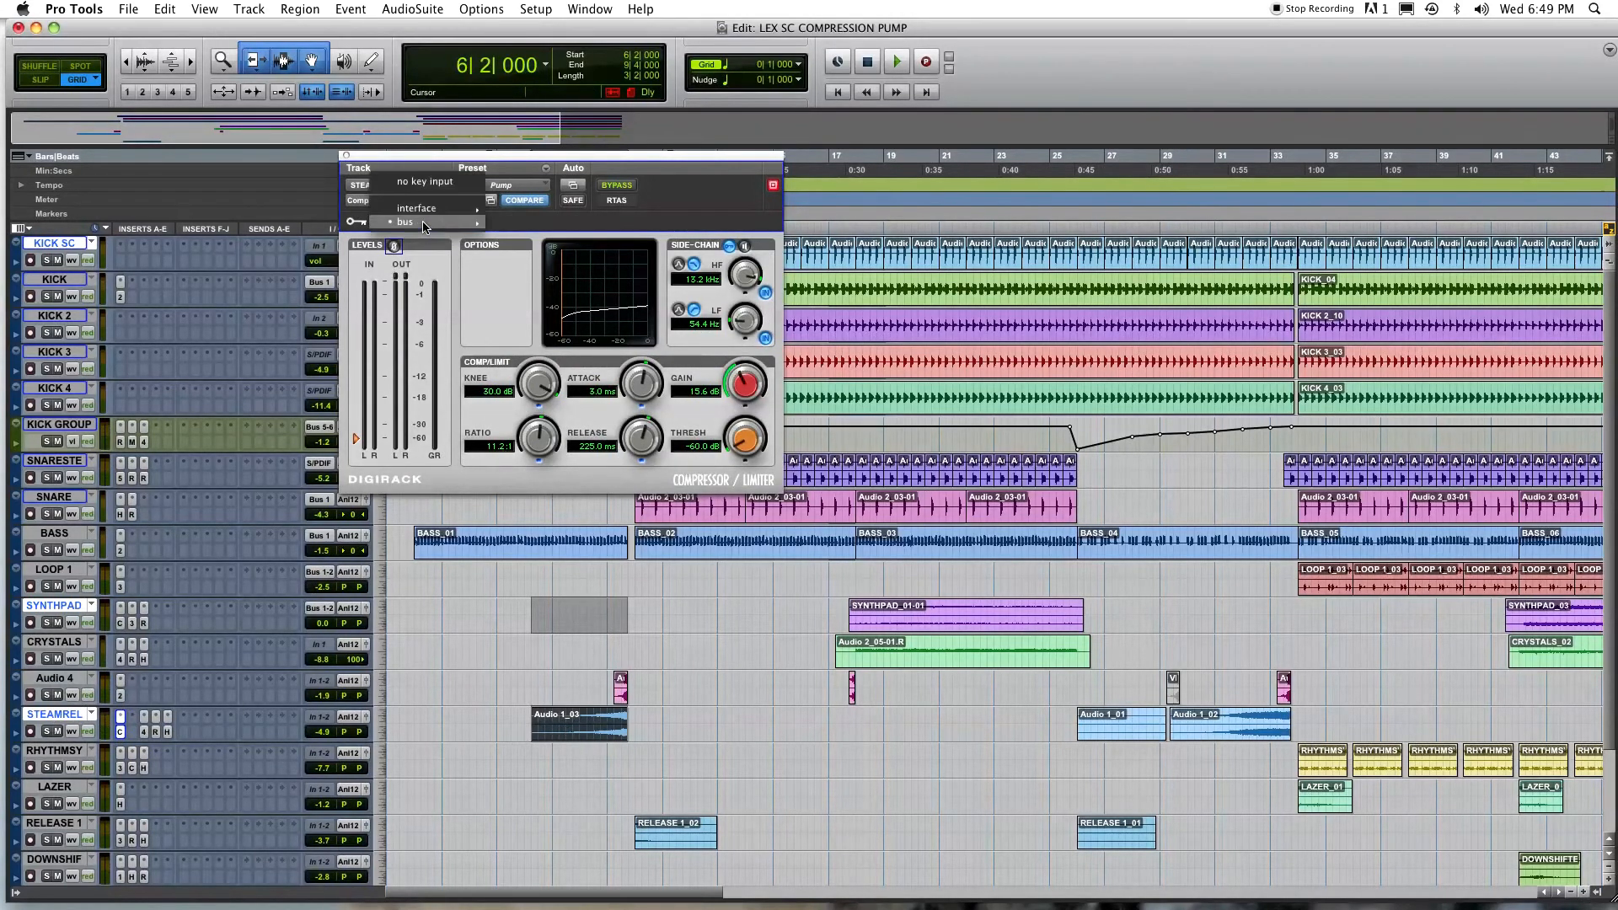
pyautogui.click(424, 222)
pyautogui.click(540, 51)
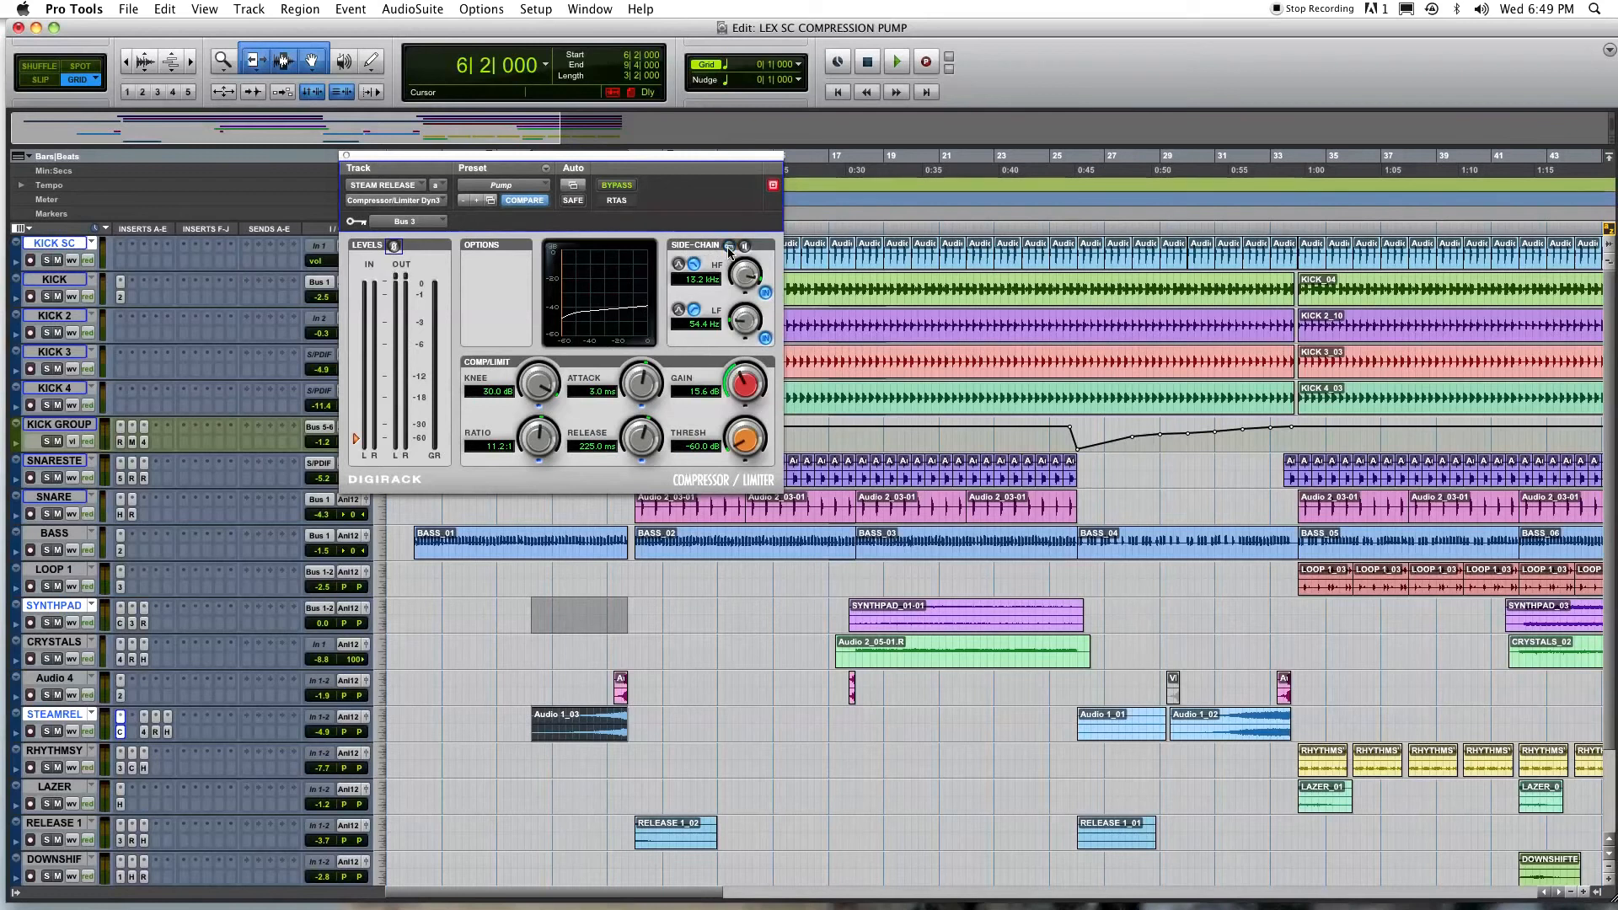
# - Reload the Pump preset, enable the external side-chain key, and switch on the side-chain filters with HF at 9.7 kHz and LF at 31.3 Hz
pyautogui.click(524, 187)
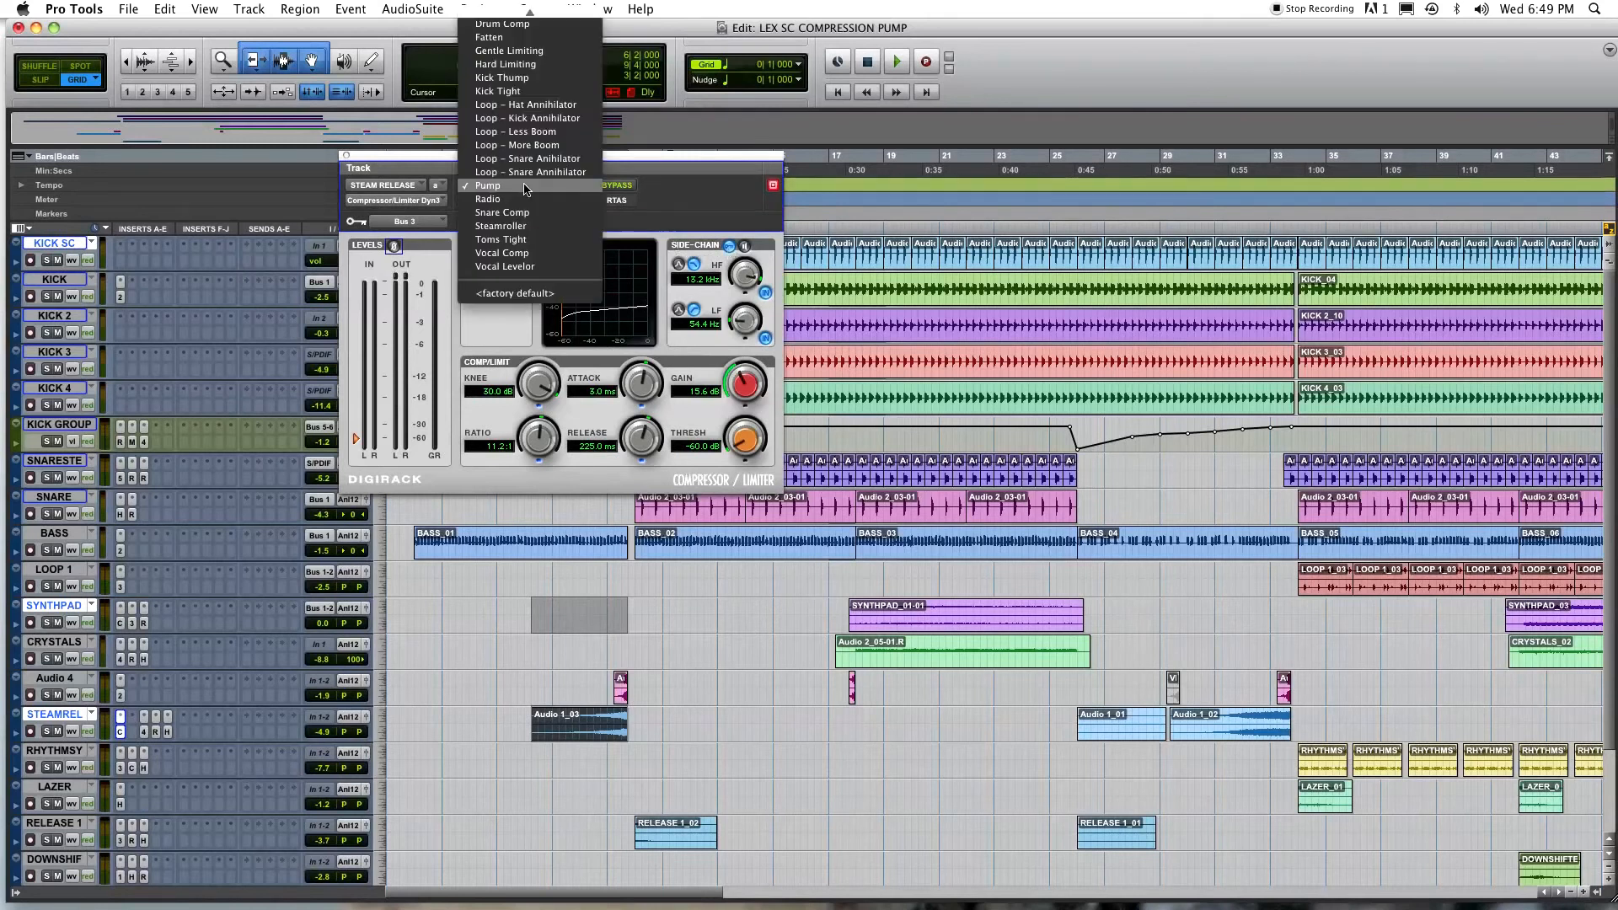
pyautogui.click(521, 187)
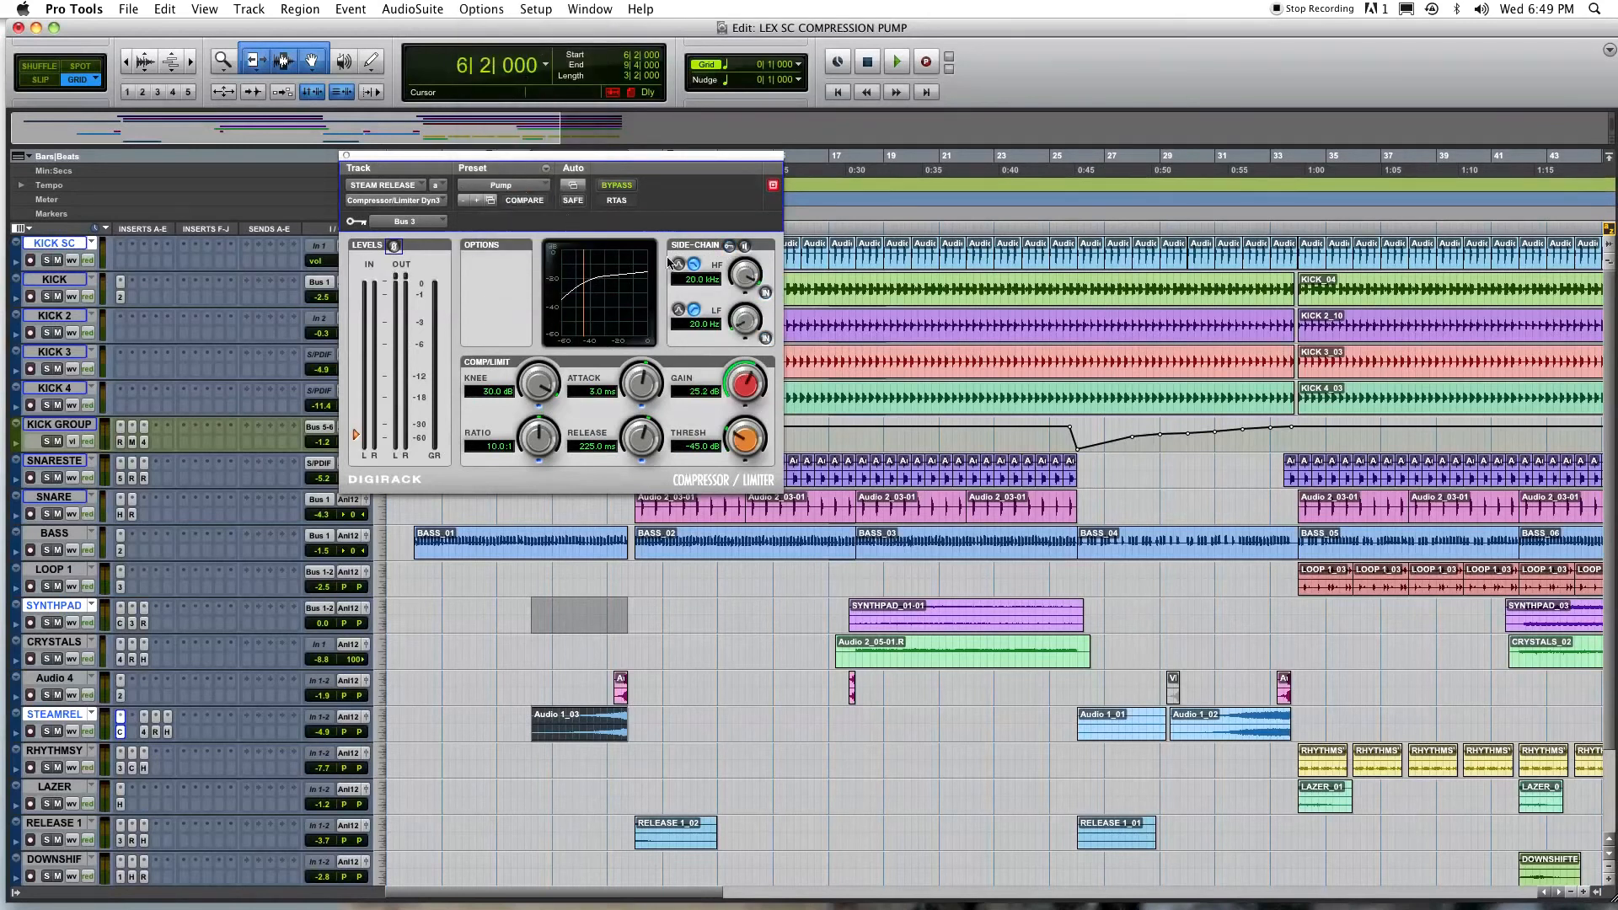
pyautogui.click(729, 246)
pyautogui.click(764, 293)
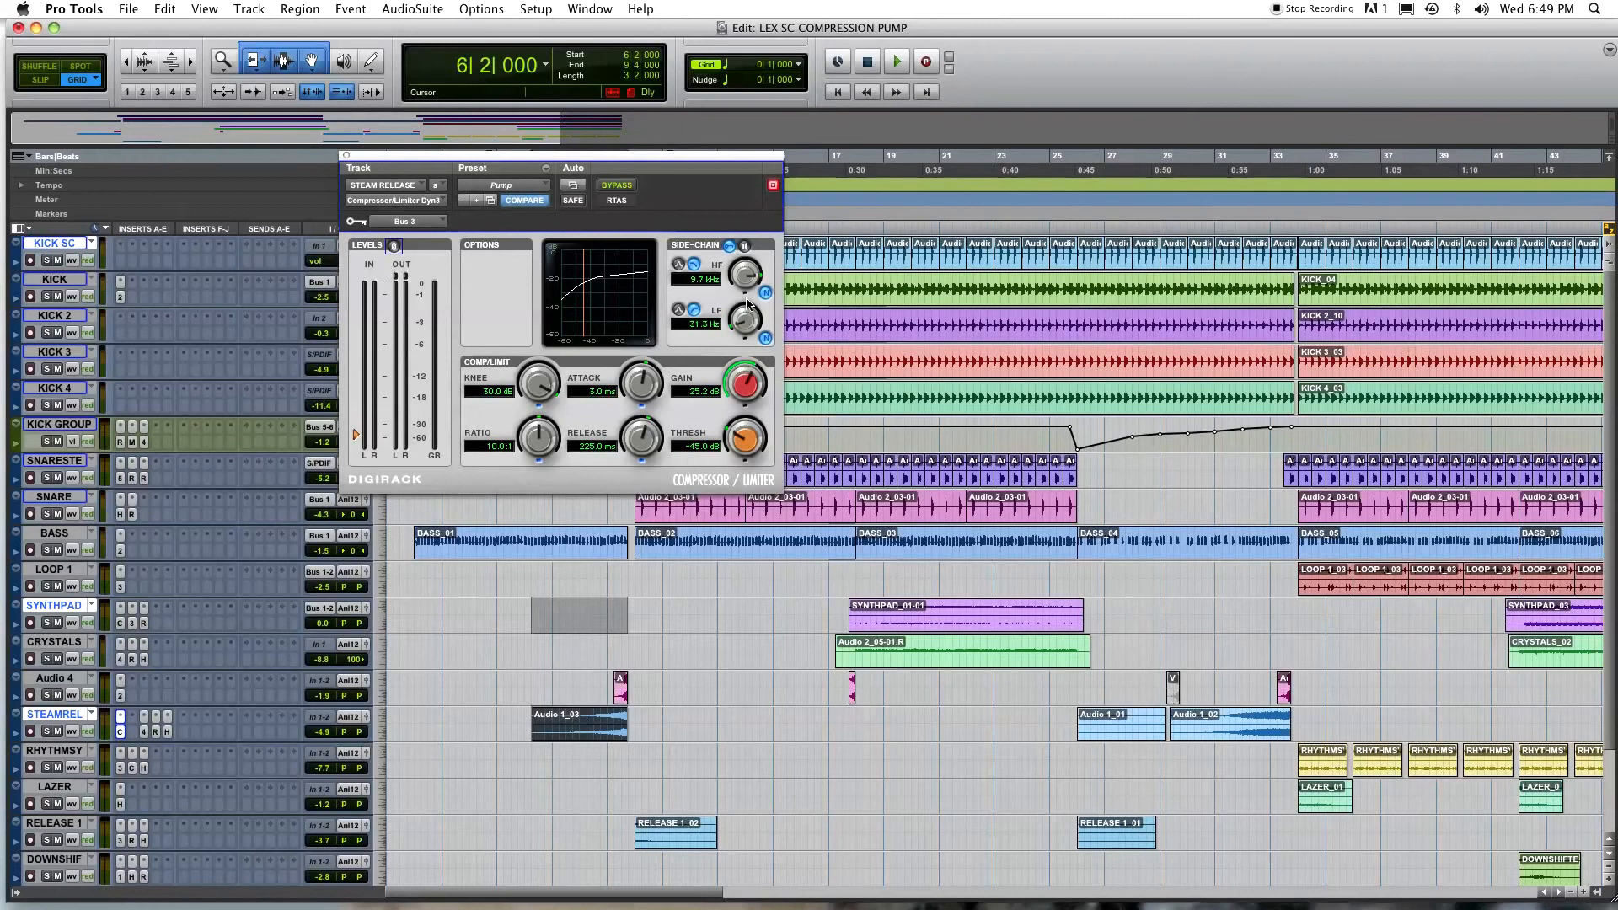
# - Lower the STEAMREL compressor's threshold to about -49 dB and its gain to 11.2 dB
pyautogui.moveTo(748, 446); pyautogui.dragTo(745, 459)
pyautogui.moveTo(355, 438); pyautogui.dragTo(357, 436)
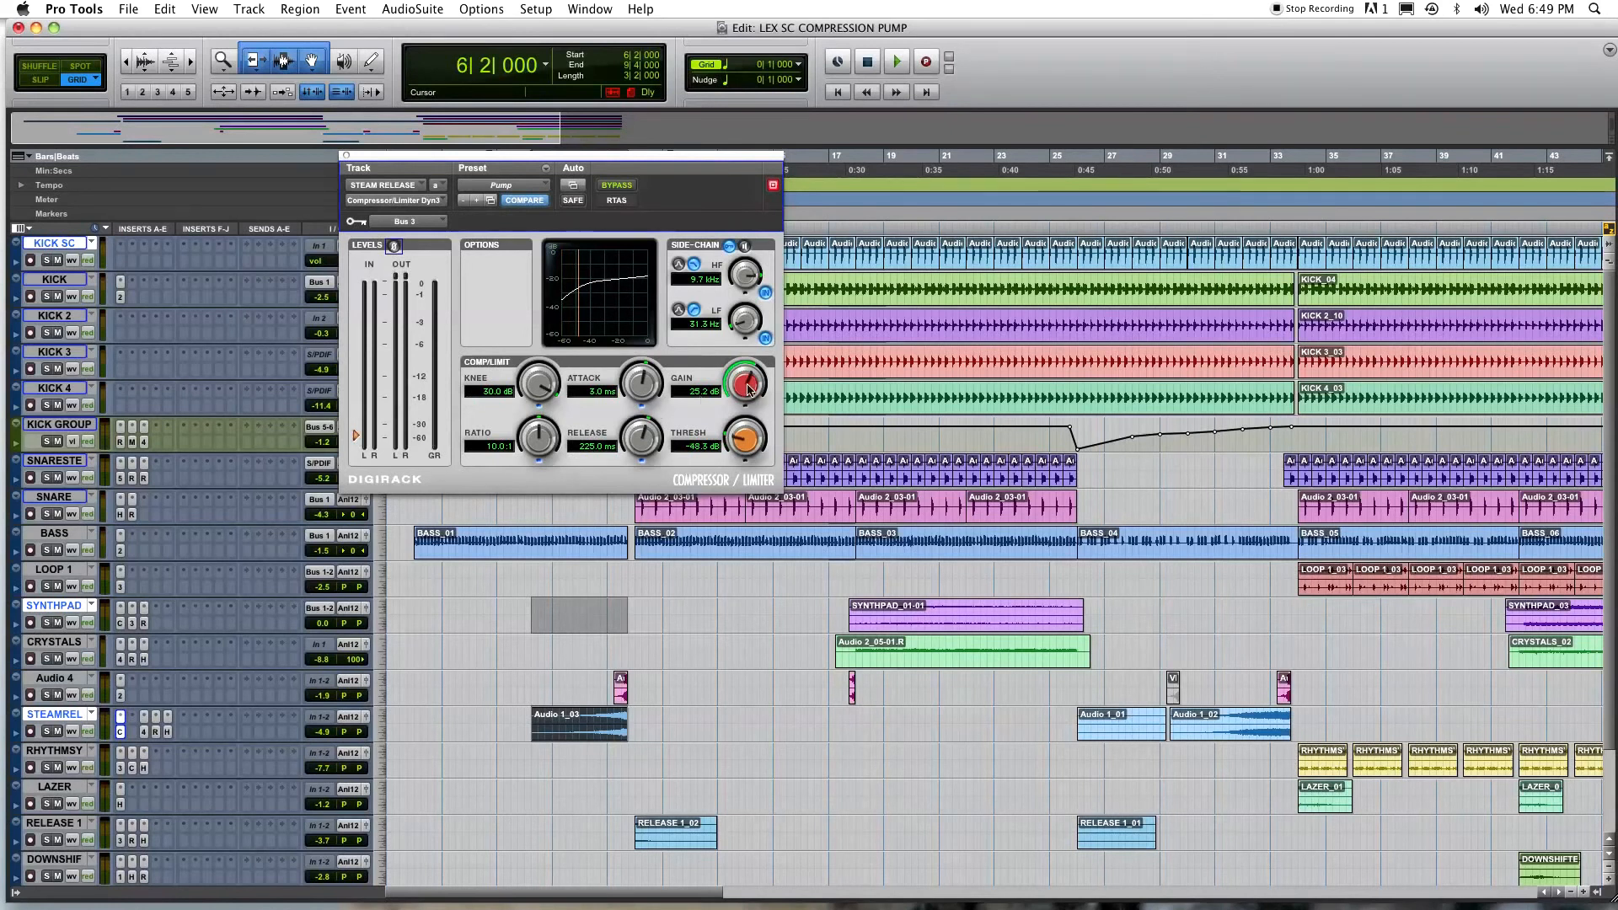
pyautogui.moveTo(745, 384); pyautogui.dragTo(738, 437)
# - Audition the adjusted STEAMREL compression in the full mix and close the plug-in
pyautogui.press('space')
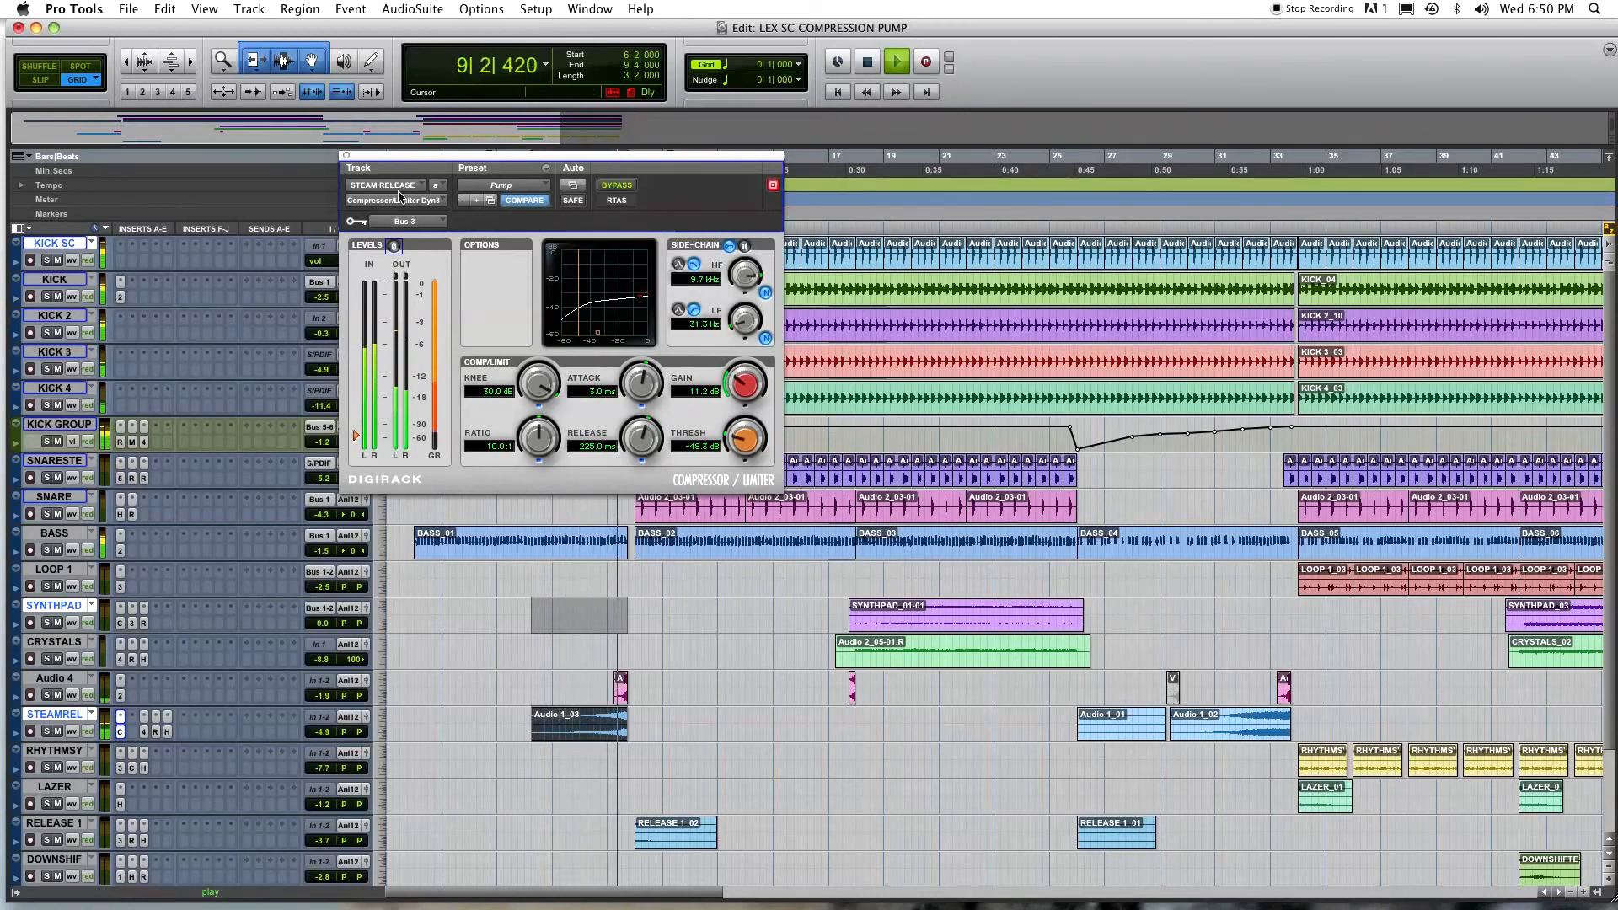
pyautogui.press('space')
pyautogui.click(347, 155)
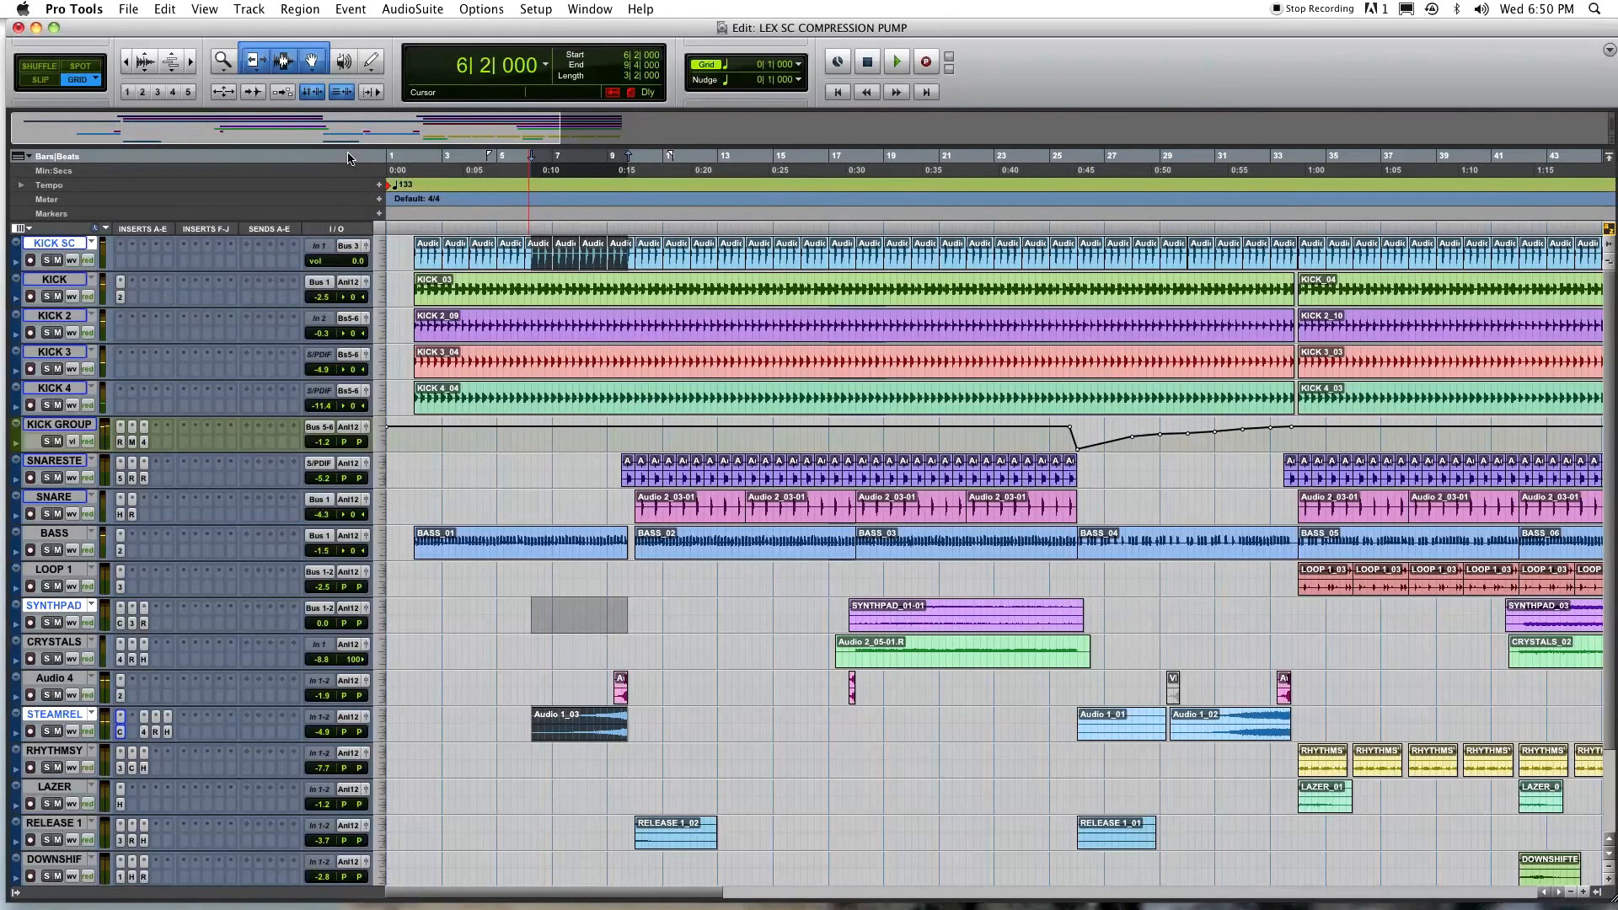